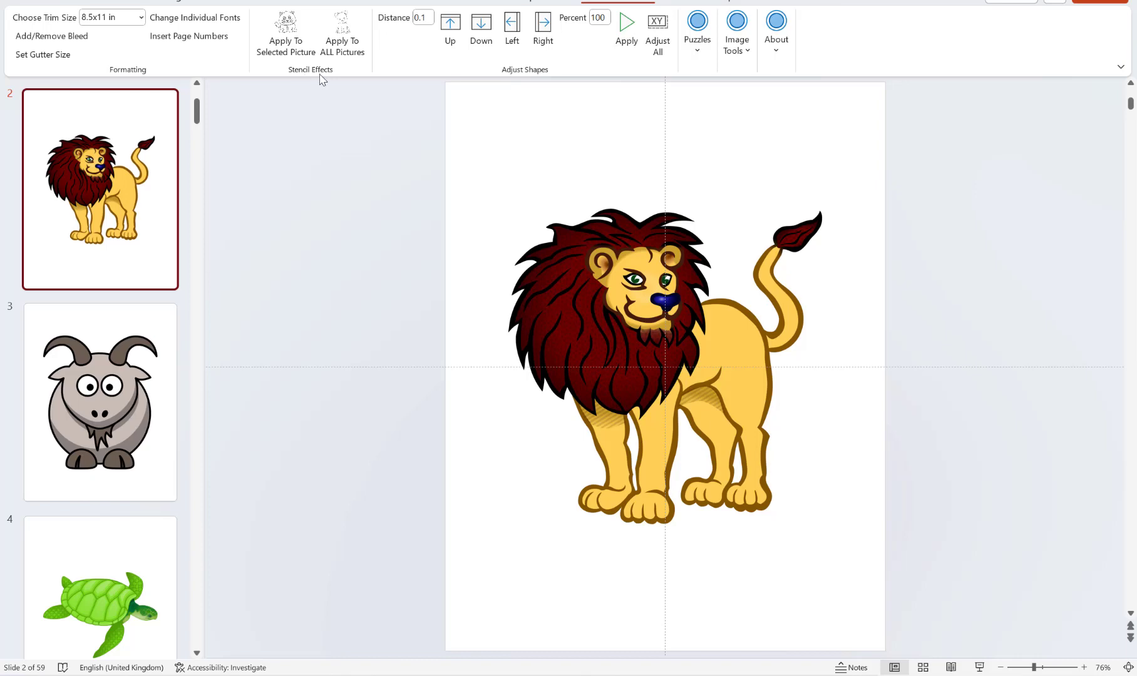
# Step: Delete the trial stencil copy of the slide 2 lion picture
pyautogui.click(280, 48)
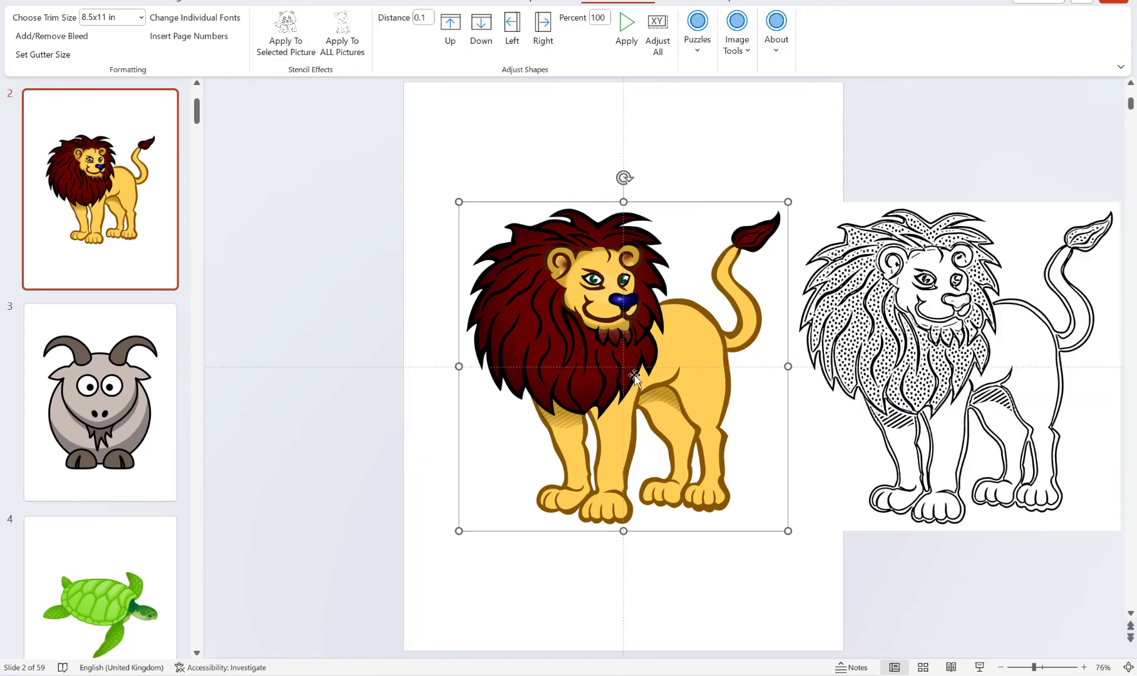
pyautogui.click(668, 356)
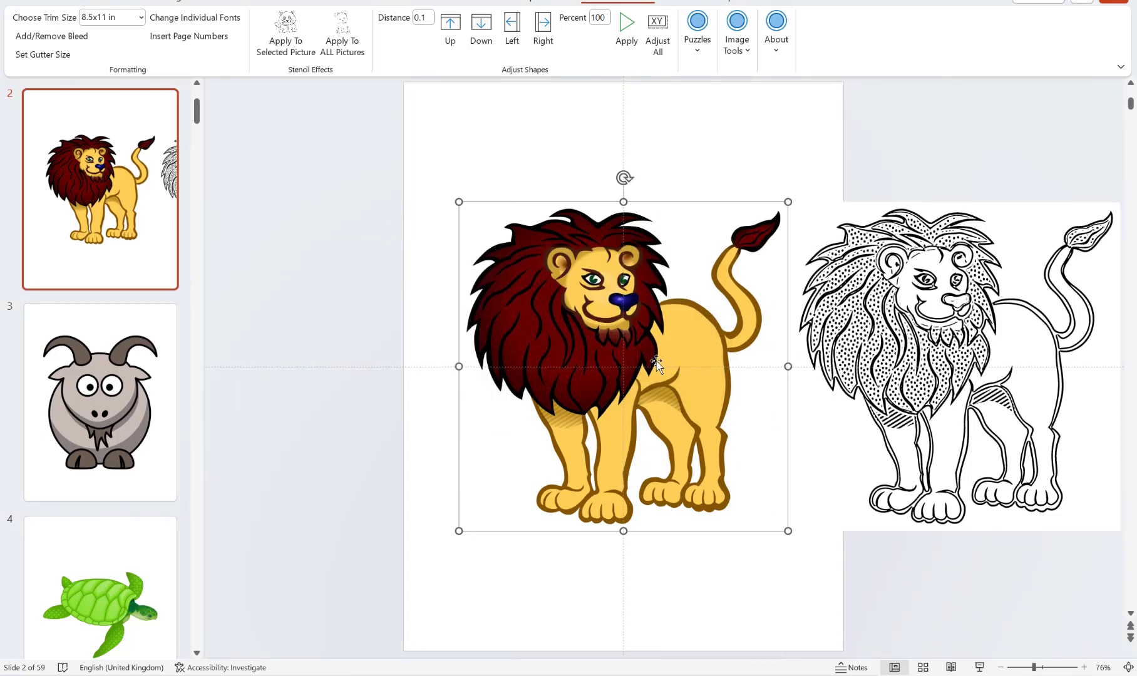
pyautogui.click(897, 280)
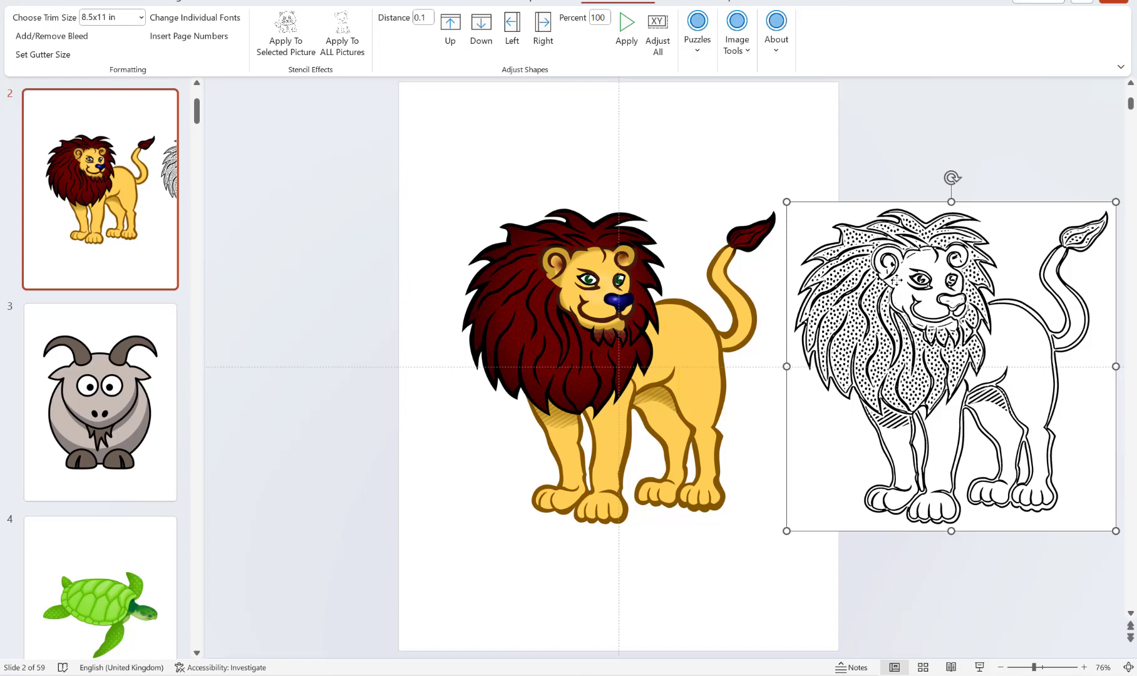
pyautogui.press('Delete')
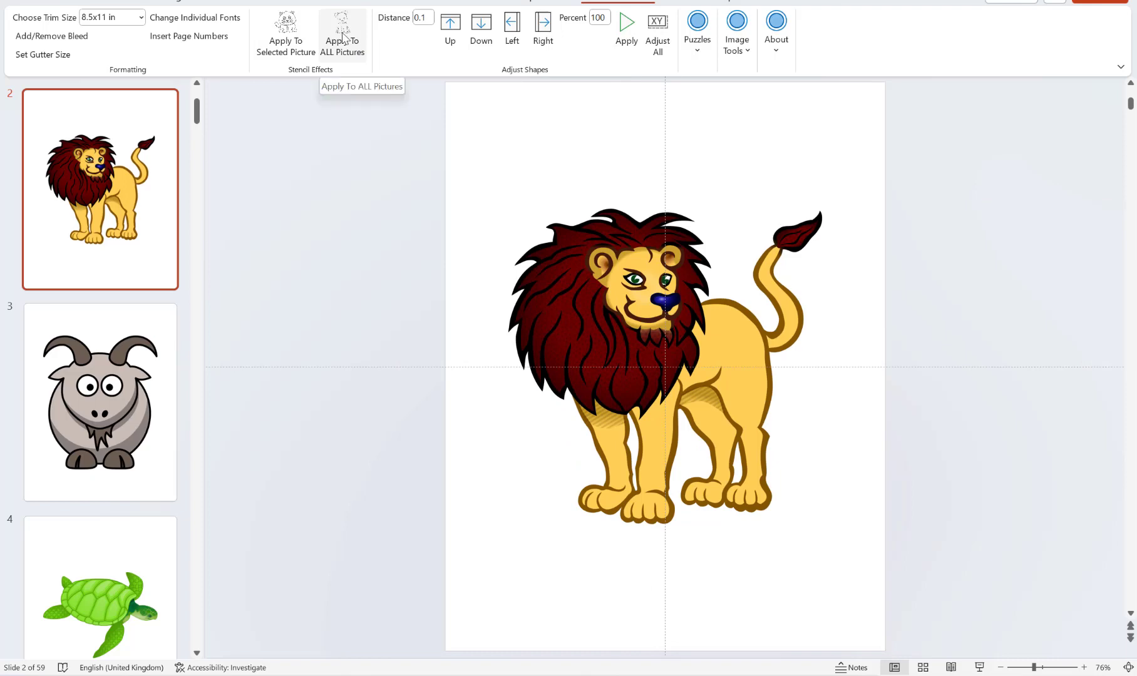
# Step: Apply the stencil effect to all pictures in slides 1 to 59, replacing the originals
pyautogui.click(342, 38)
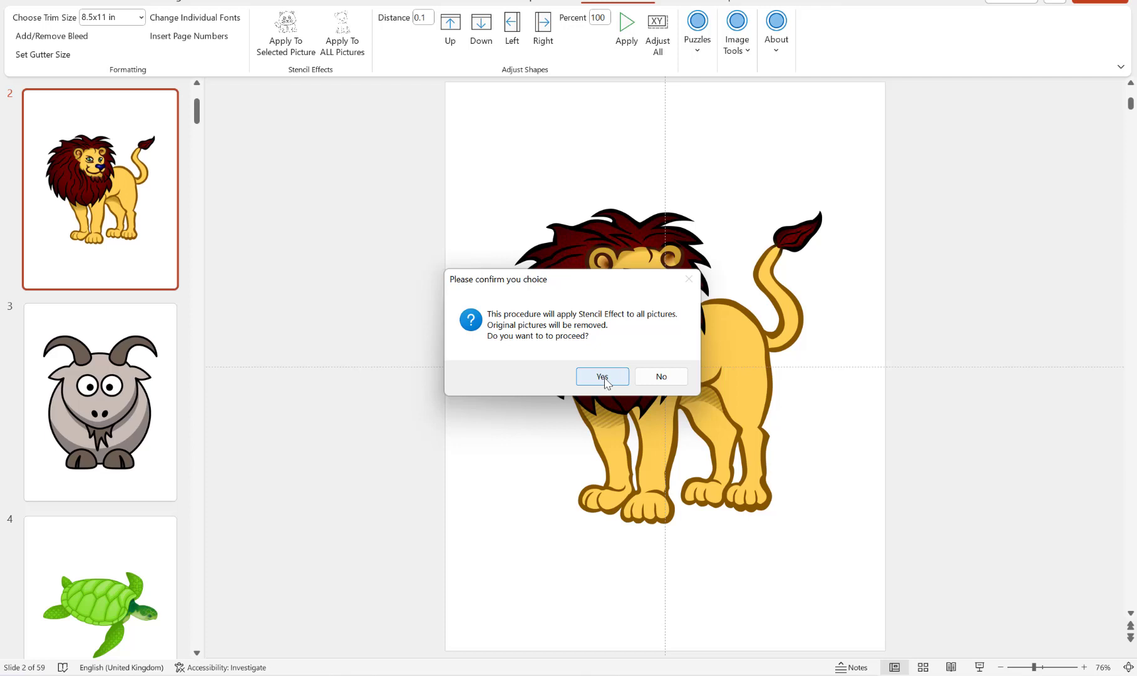
pyautogui.click(603, 377)
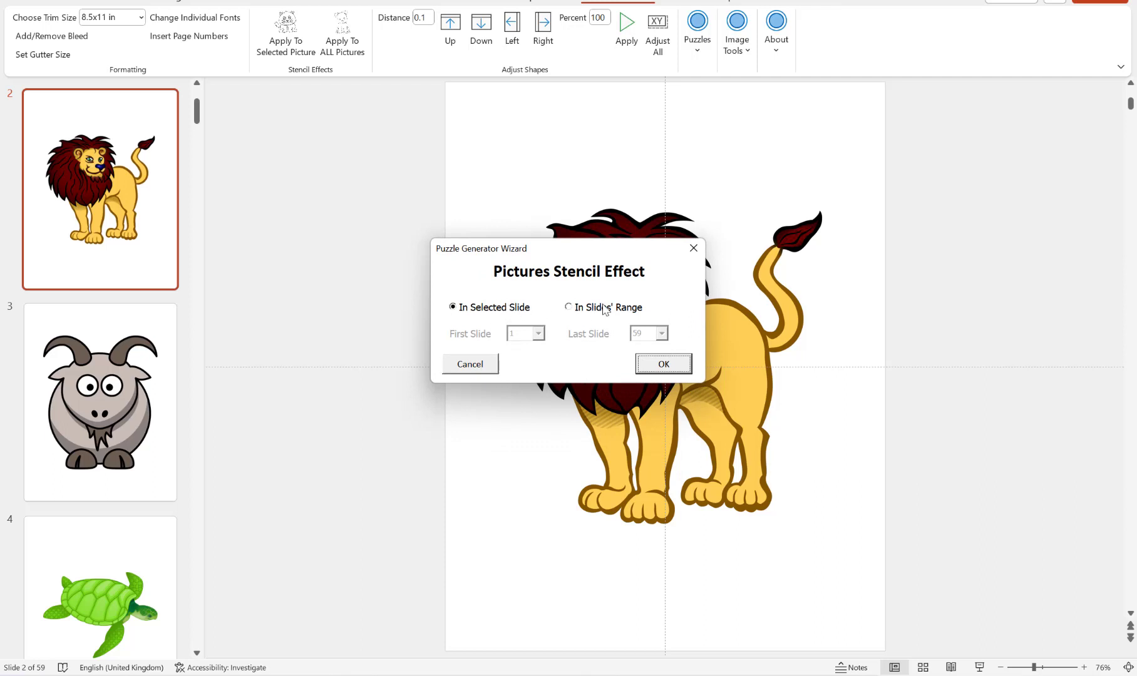
pyautogui.click(605, 309)
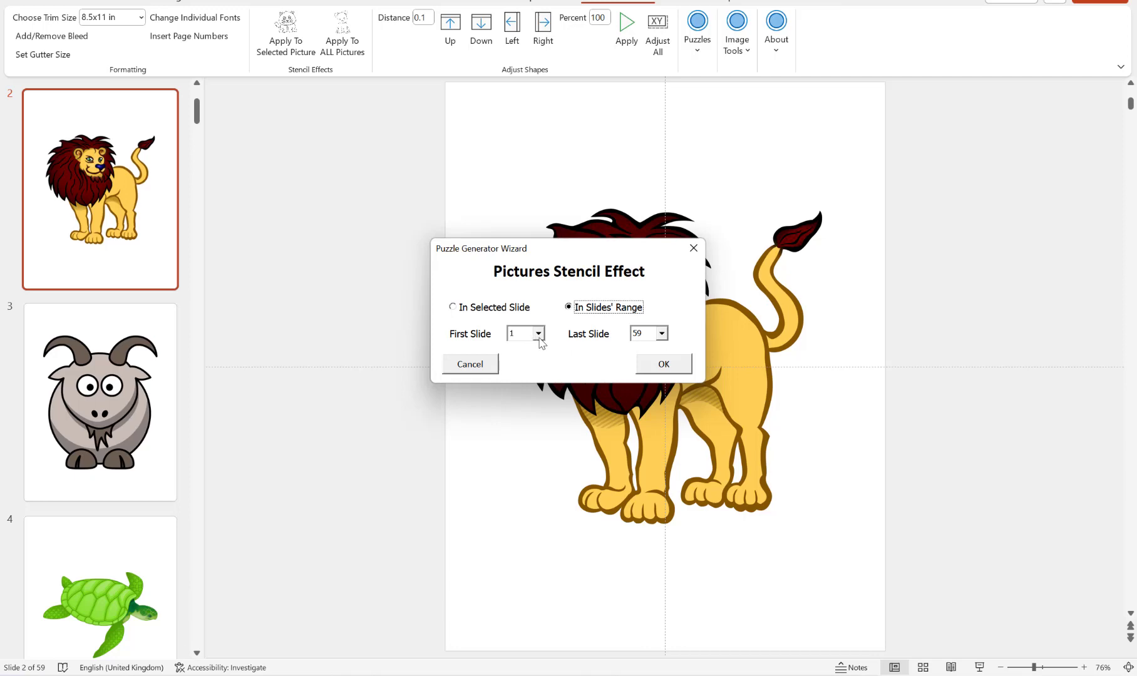
pyautogui.click(677, 366)
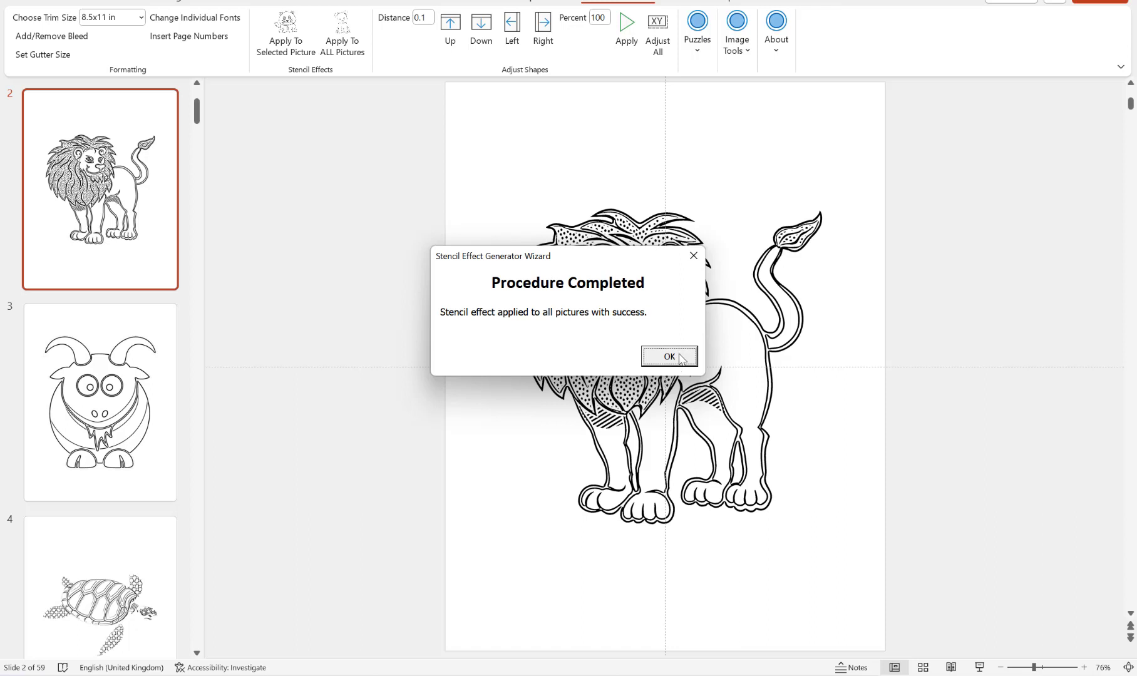
# Step: Close the Procedure Completed message after the whole deck converts to stencils
pyautogui.click(681, 358)
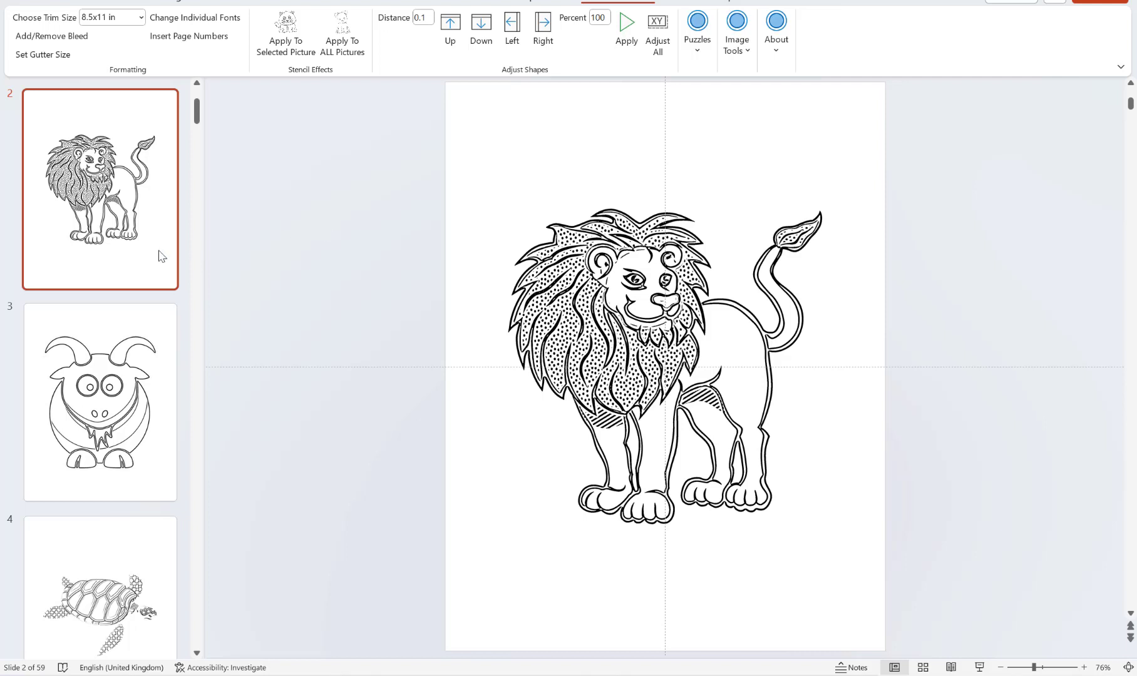
# Step: Review the stencil results on slides 3, 5, 6, 7 and 8: goat, bear and dogs
pyautogui.scroll(-2, 104, 270)
pyautogui.scroll(-2, 104, 270)
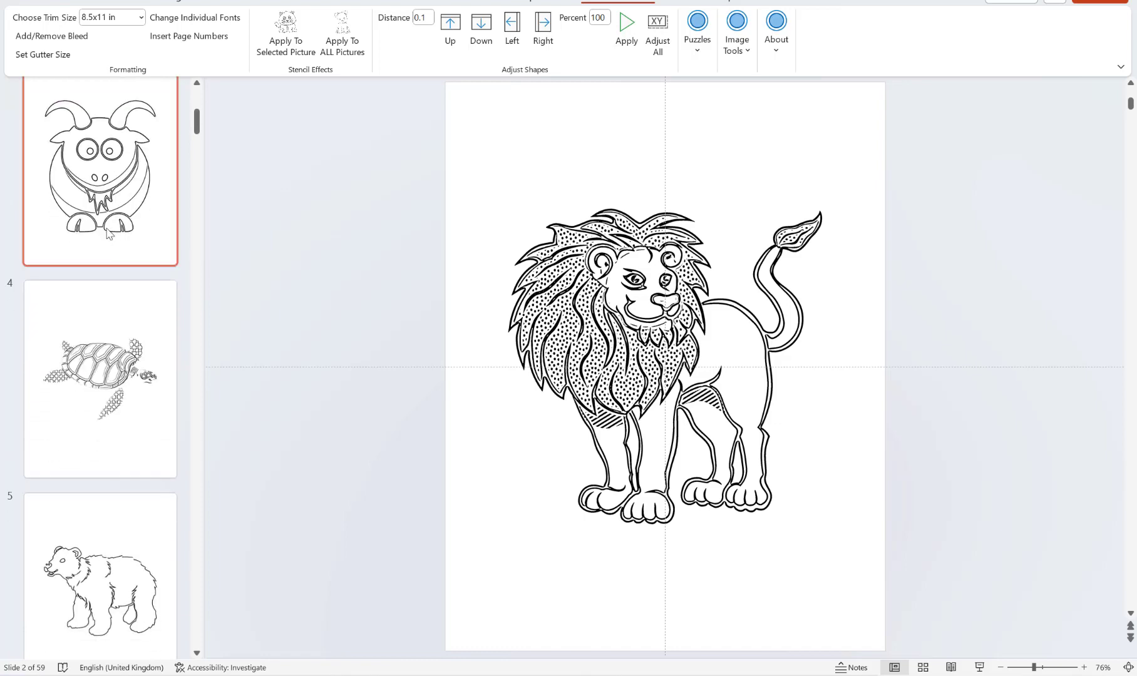
pyautogui.click(104, 263)
pyautogui.scroll(-2, 109, 479)
pyautogui.click(110, 479)
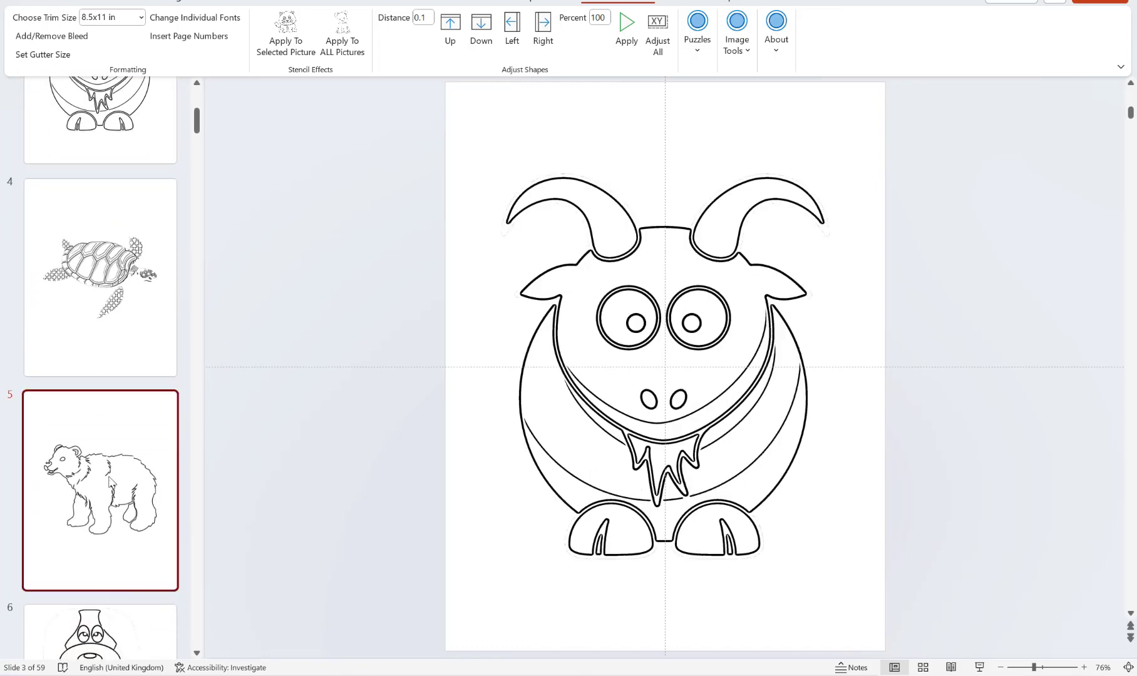
pyautogui.scroll(-4, 93, 401)
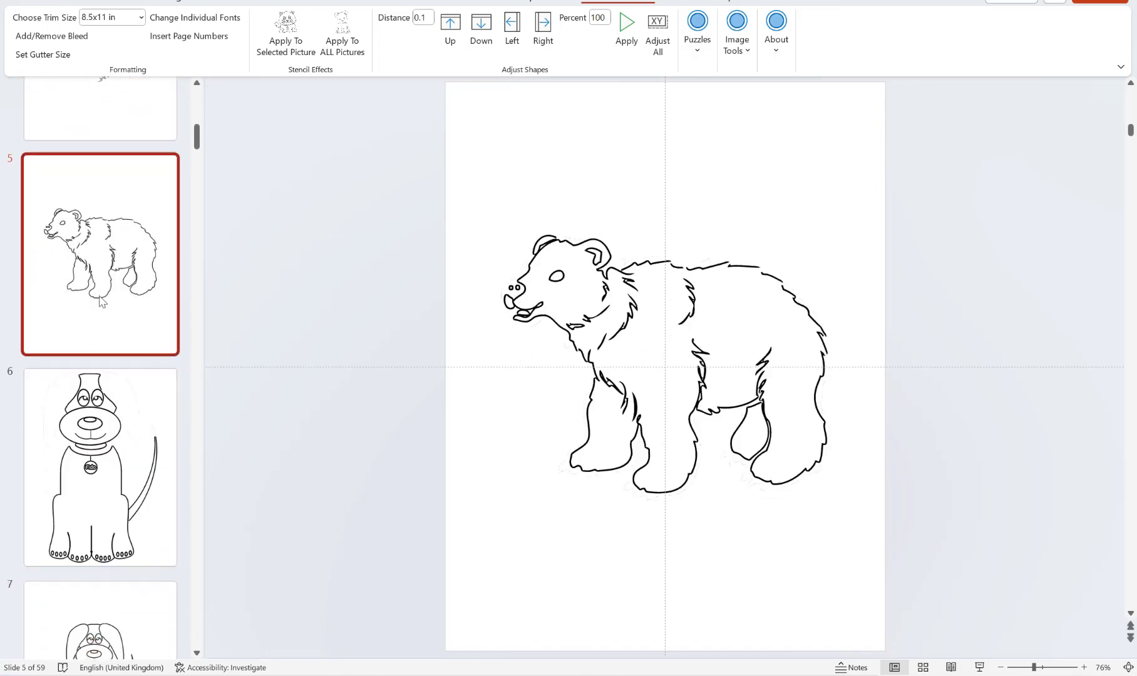
pyautogui.scroll(-3, 93, 409)
pyautogui.click(128, 302)
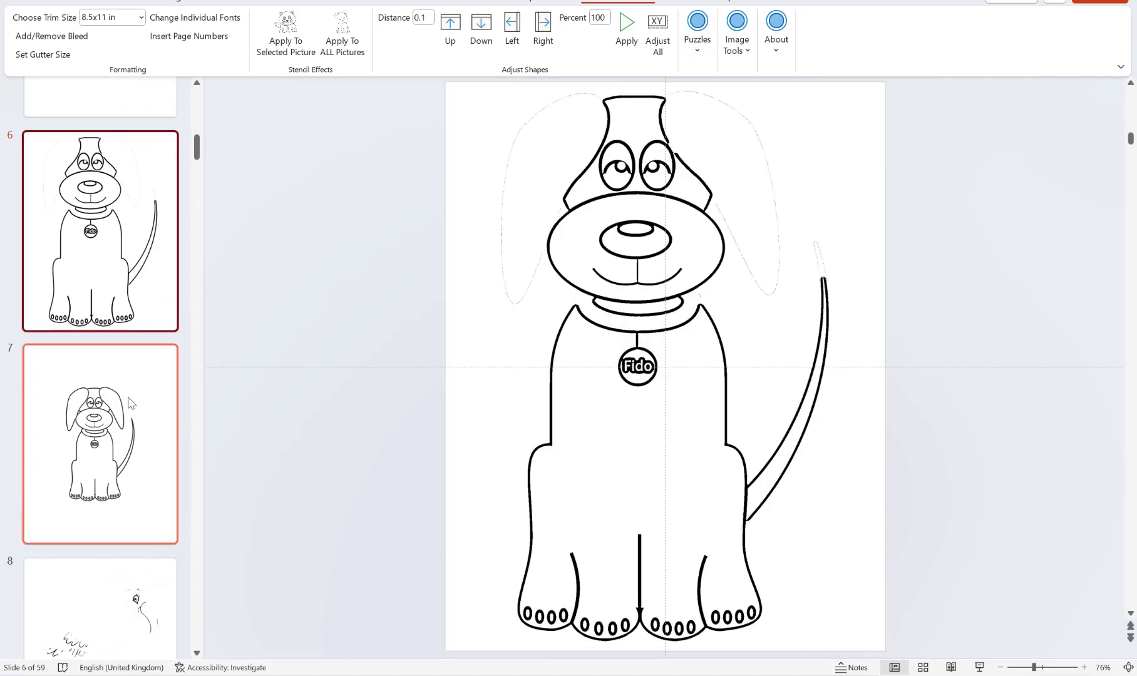
pyautogui.click(124, 436)
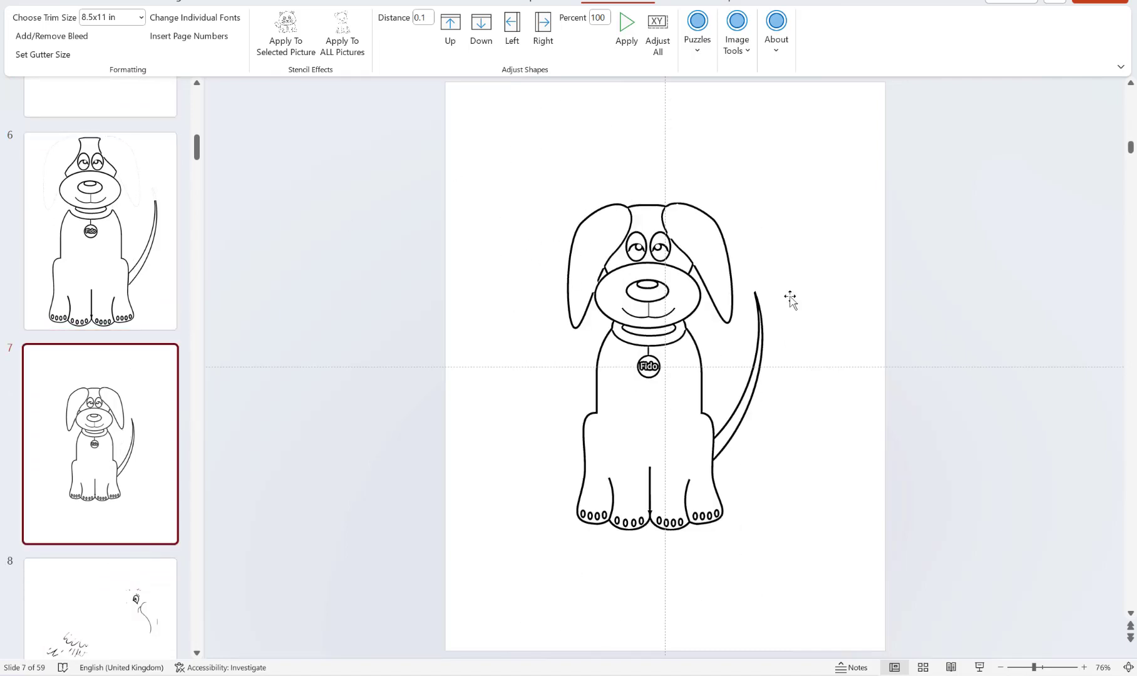
pyautogui.scroll(-3, 141, 232)
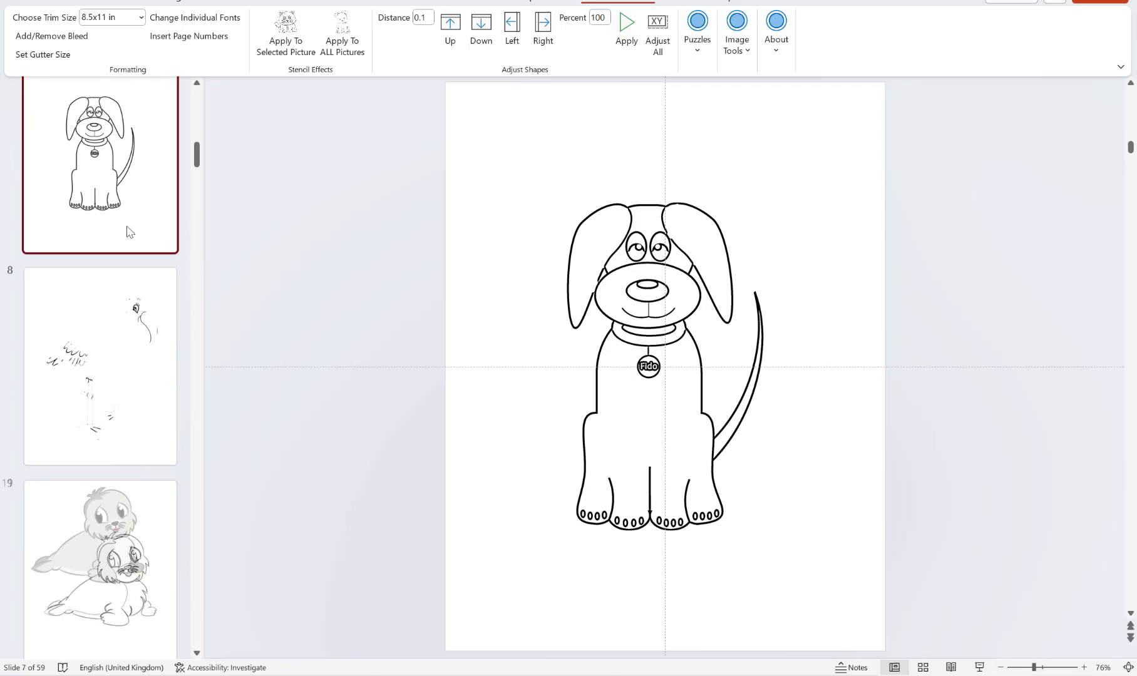
pyautogui.click(138, 319)
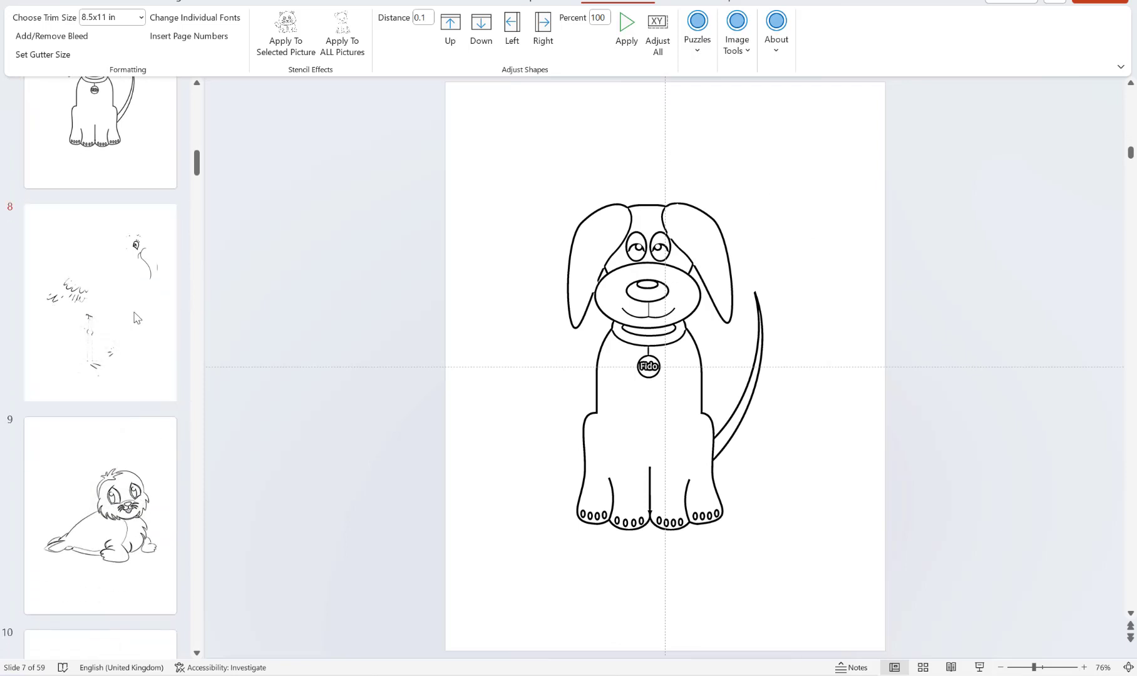
# Step: Review slides 11, 12, 14 and 15: bear cub, teddy bear, rooster and elephant
pyautogui.scroll(-7, 157, 324)
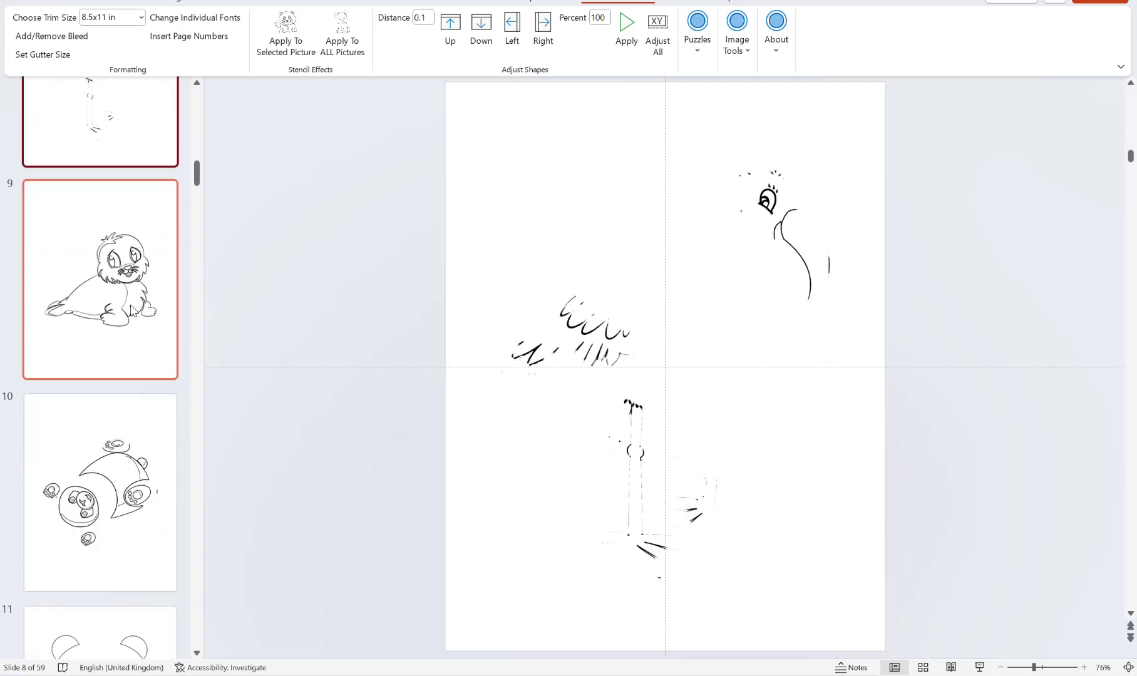
pyautogui.click(116, 433)
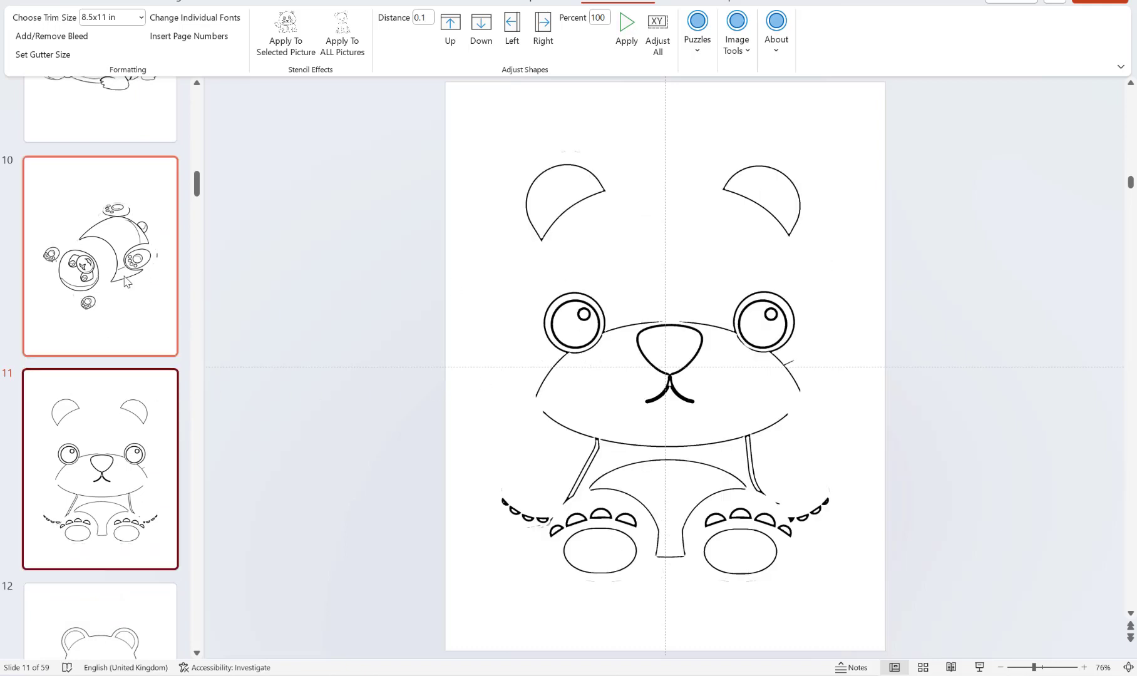
pyautogui.scroll(-3, 125, 278)
pyautogui.scroll(-3, 123, 279)
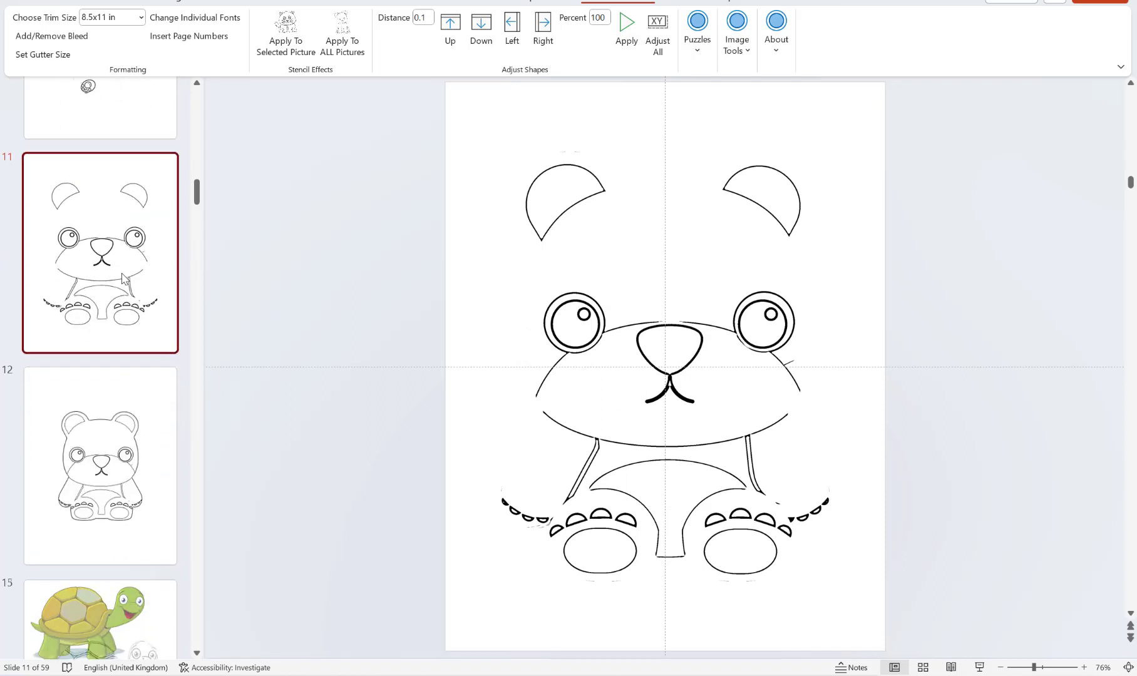
pyautogui.click(98, 411)
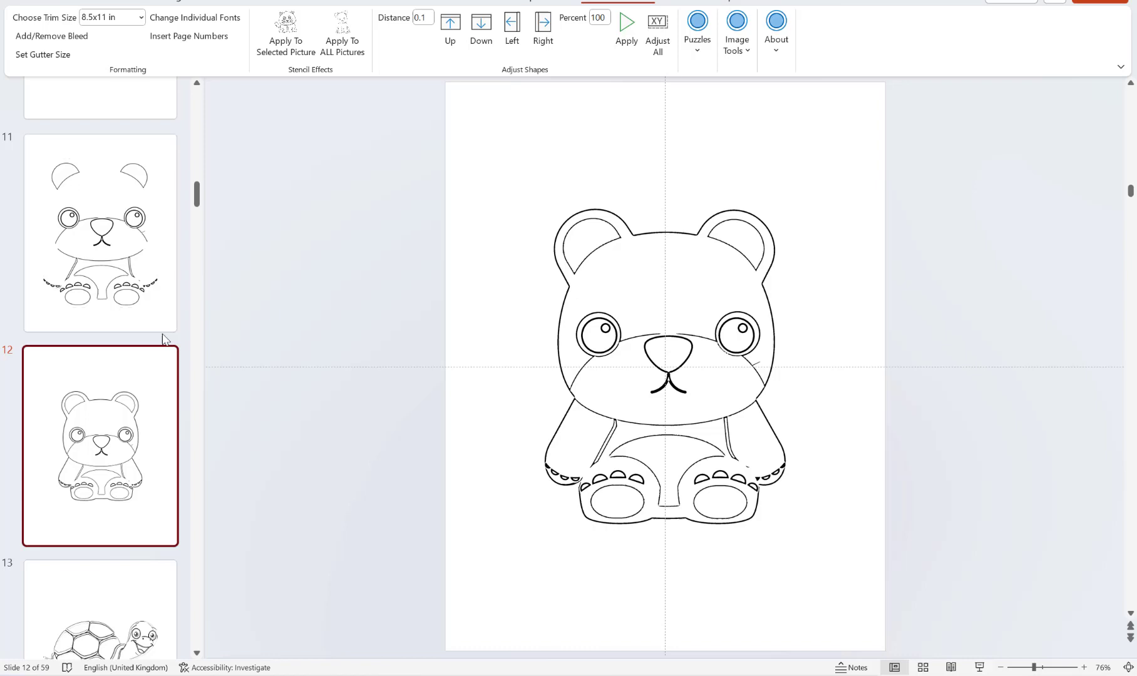
pyautogui.scroll(-9, 160, 332)
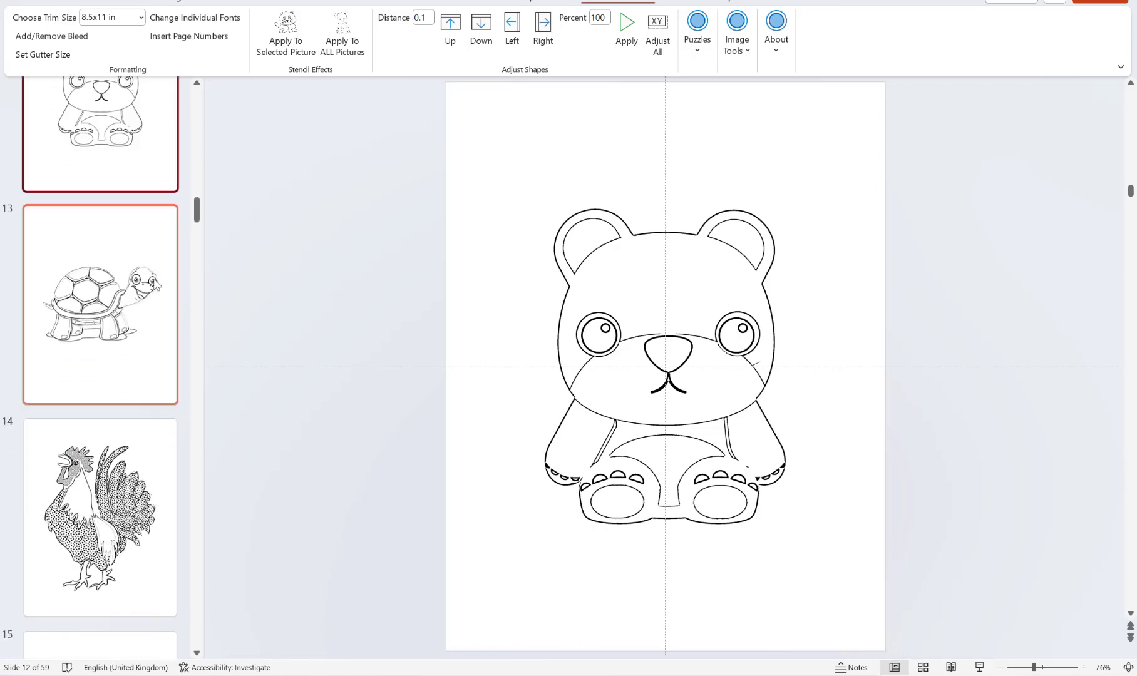
pyautogui.scroll(-9, 156, 279)
pyautogui.click(114, 160)
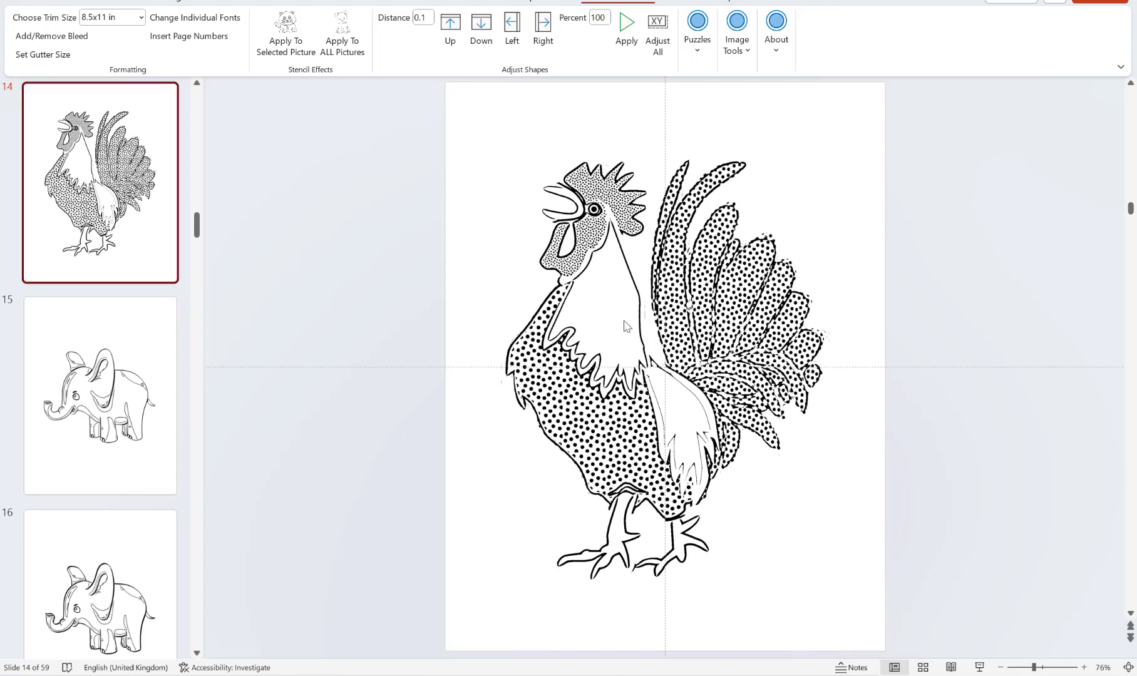
pyautogui.click(145, 369)
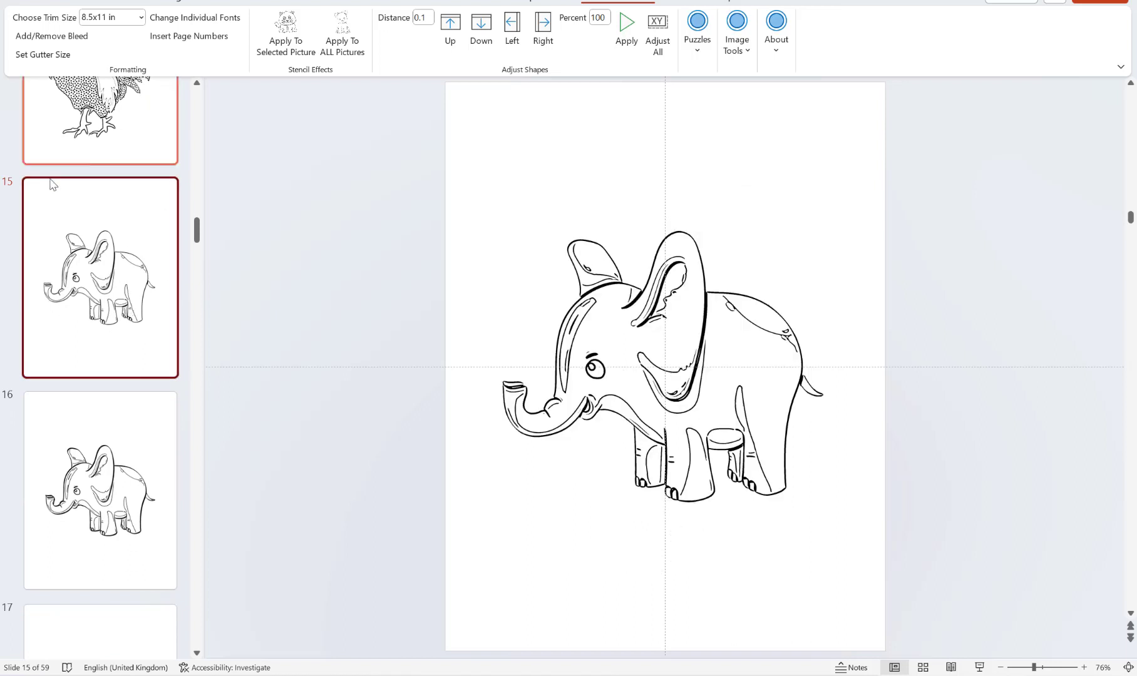
# Step: Open Format Picture's Picture Corrections settings for the slide 15 elephant
pyautogui.click(602, 307)
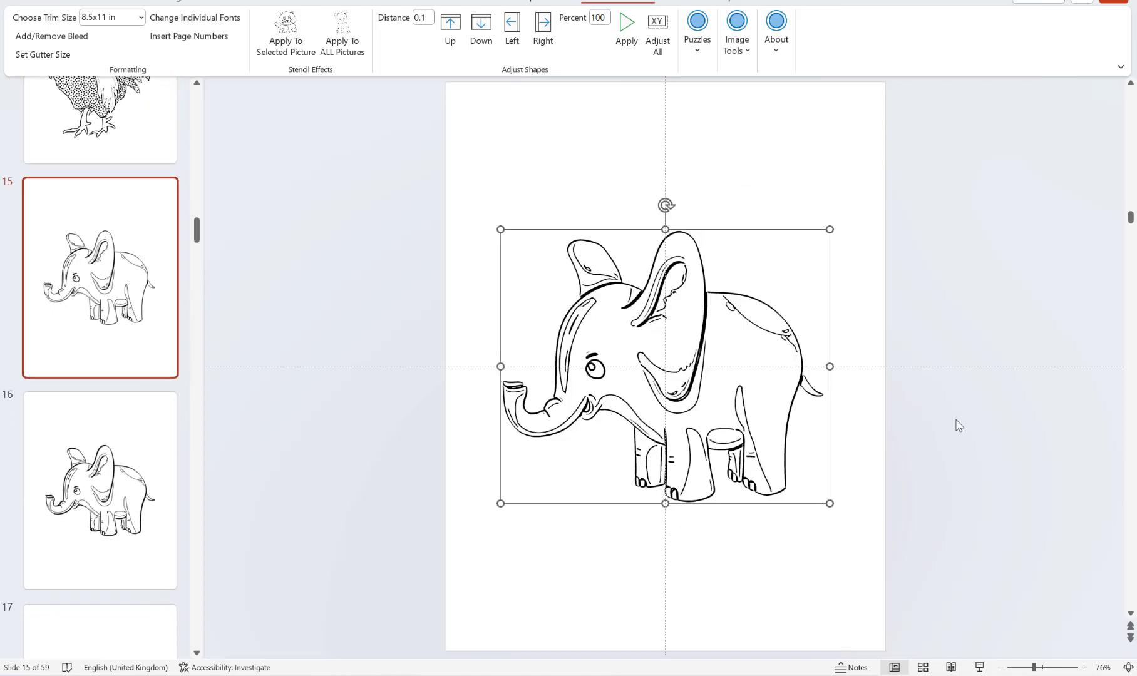
pyautogui.rightClick(773, 302)
pyautogui.click(854, 623)
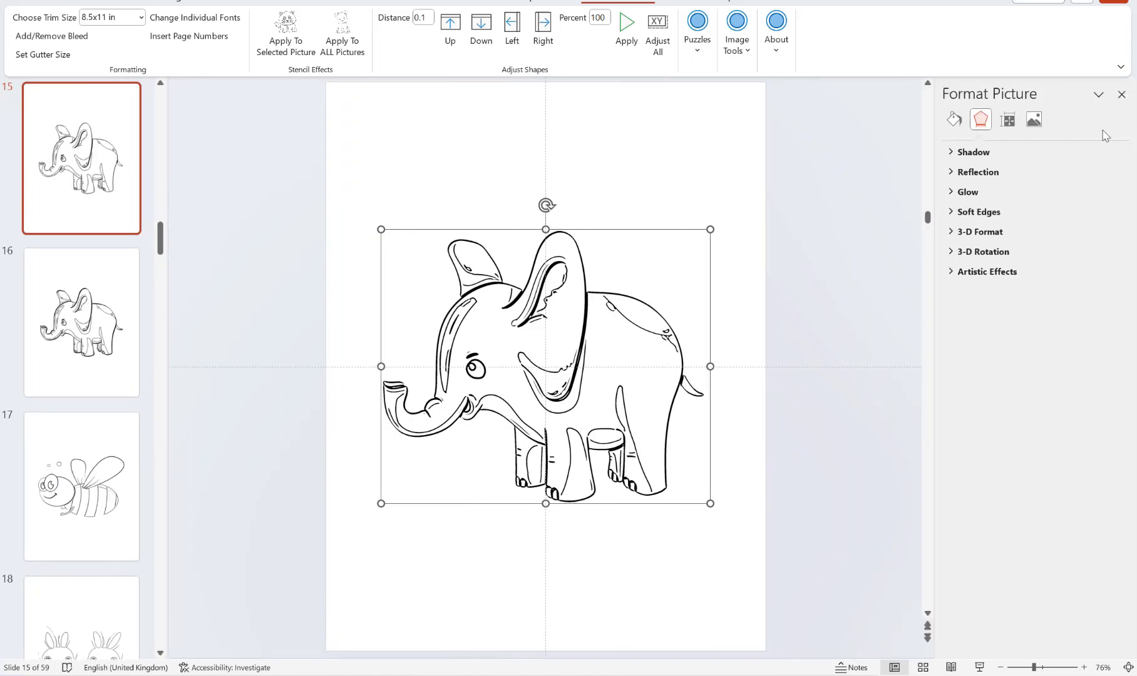
pyautogui.click(1034, 119)
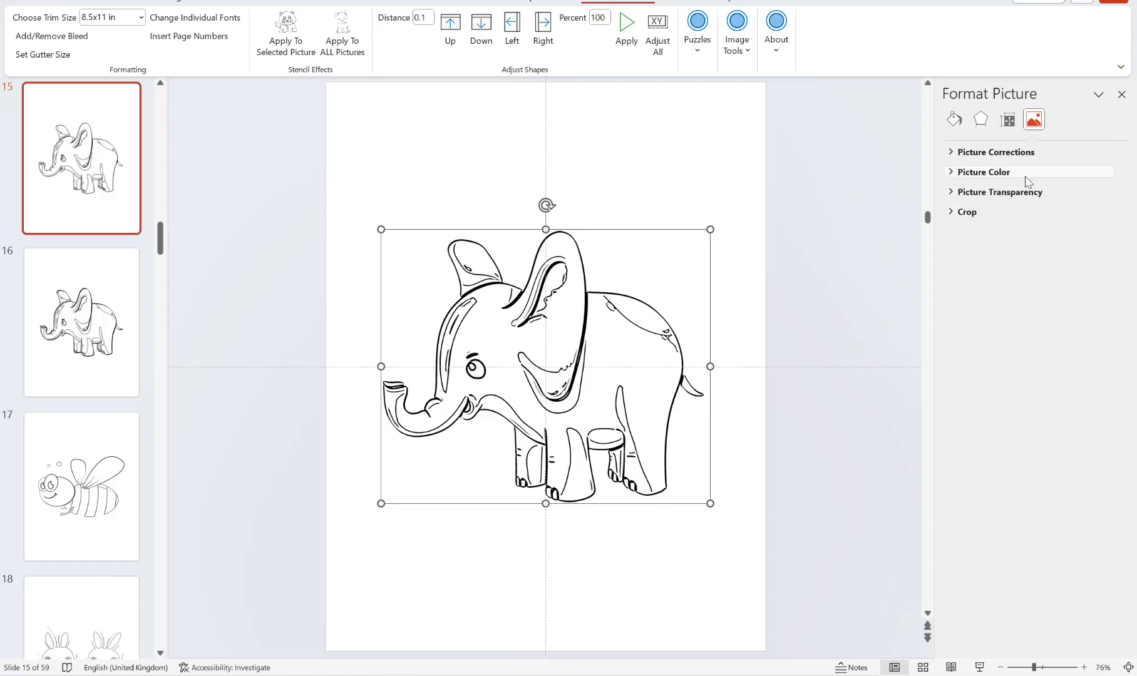
pyautogui.click(996, 154)
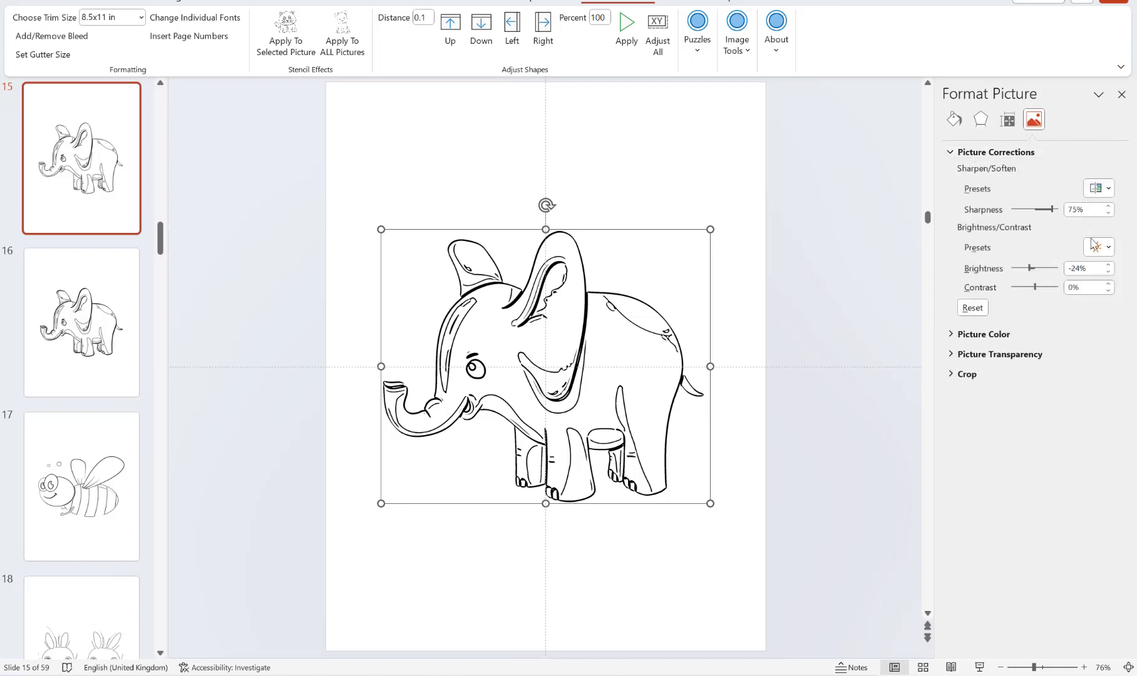
pyautogui.click(1109, 274)
# Step: Raise the elephant's brightness from -24% to 100%, then back to 99%
pyautogui.click(1108, 265)
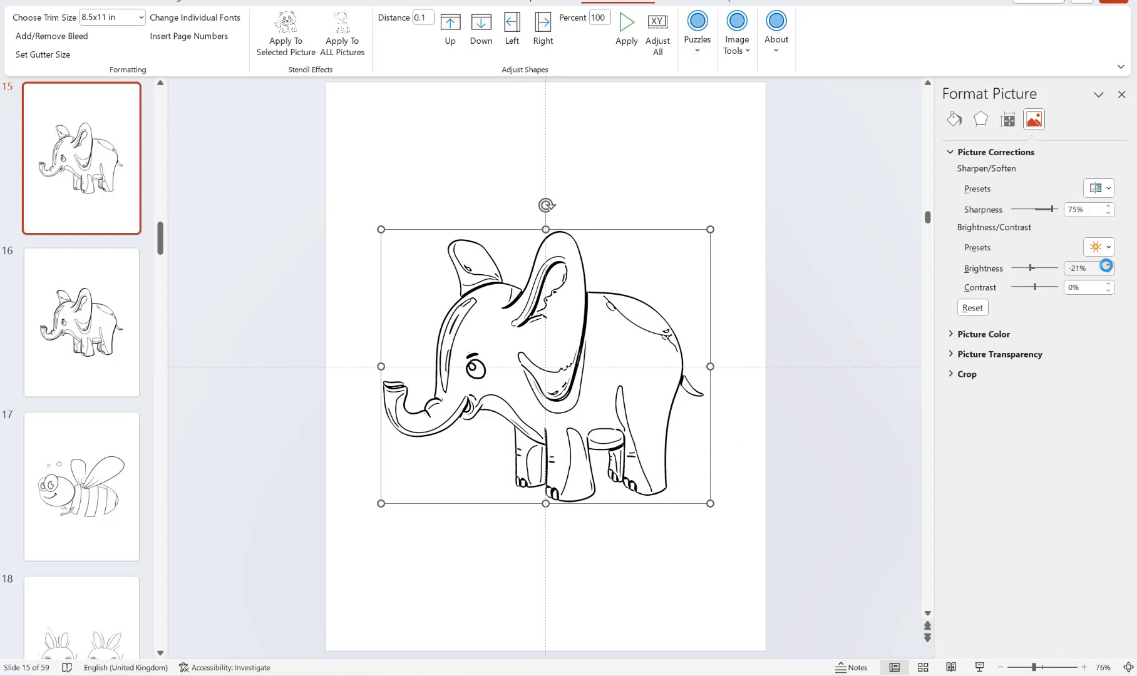
pyautogui.click(1106, 265)
pyautogui.click(1106, 265)
pyautogui.click(1107, 265)
pyautogui.click(1106, 265)
pyautogui.click(1106, 265)
pyautogui.click(1106, 265)
pyautogui.click(1107, 265)
pyautogui.click(1106, 265)
pyautogui.click(1107, 265)
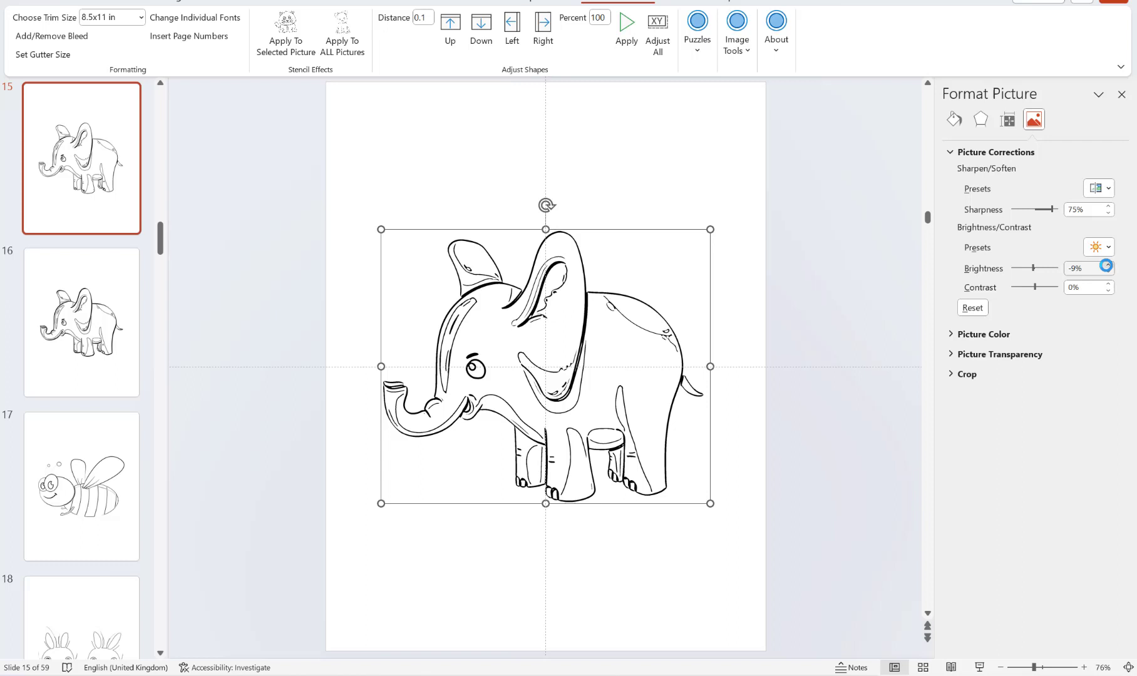
pyautogui.doubleClick(1106, 265)
pyautogui.click(1107, 265)
pyautogui.doubleClick(1106, 265)
pyautogui.doubleClick(1107, 265)
pyautogui.click(1107, 265)
pyautogui.doubleClick(1107, 265)
pyautogui.moveTo(1036, 268); pyautogui.dragTo(1055, 266)
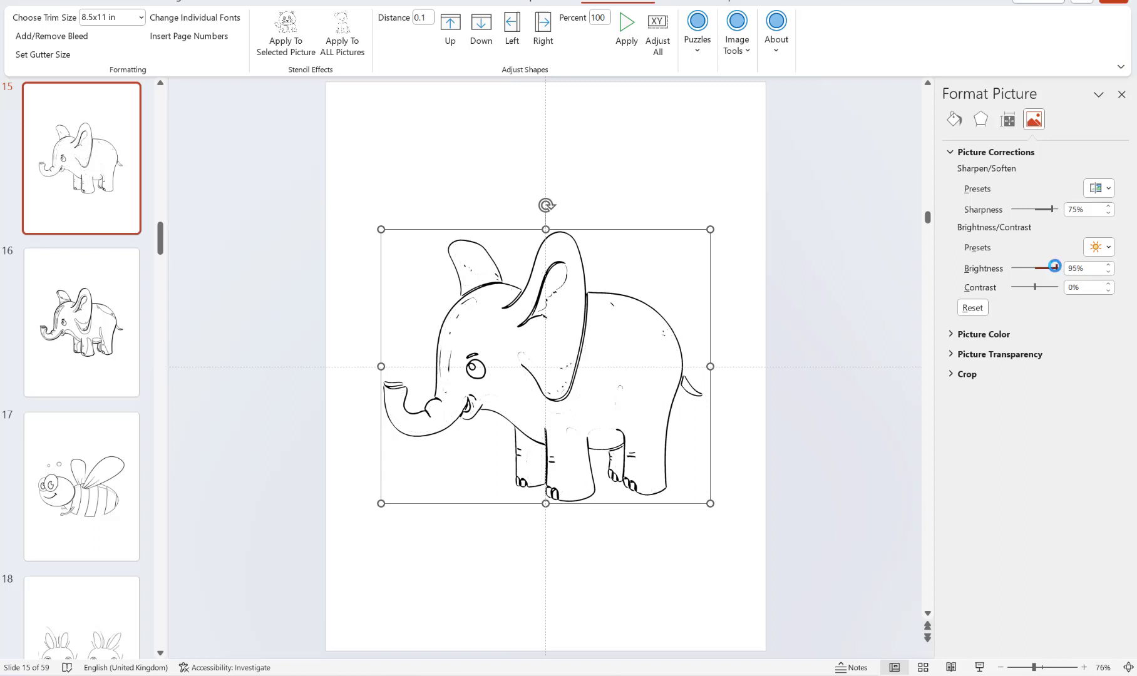
pyautogui.moveTo(1055, 266); pyautogui.dragTo(1058, 268)
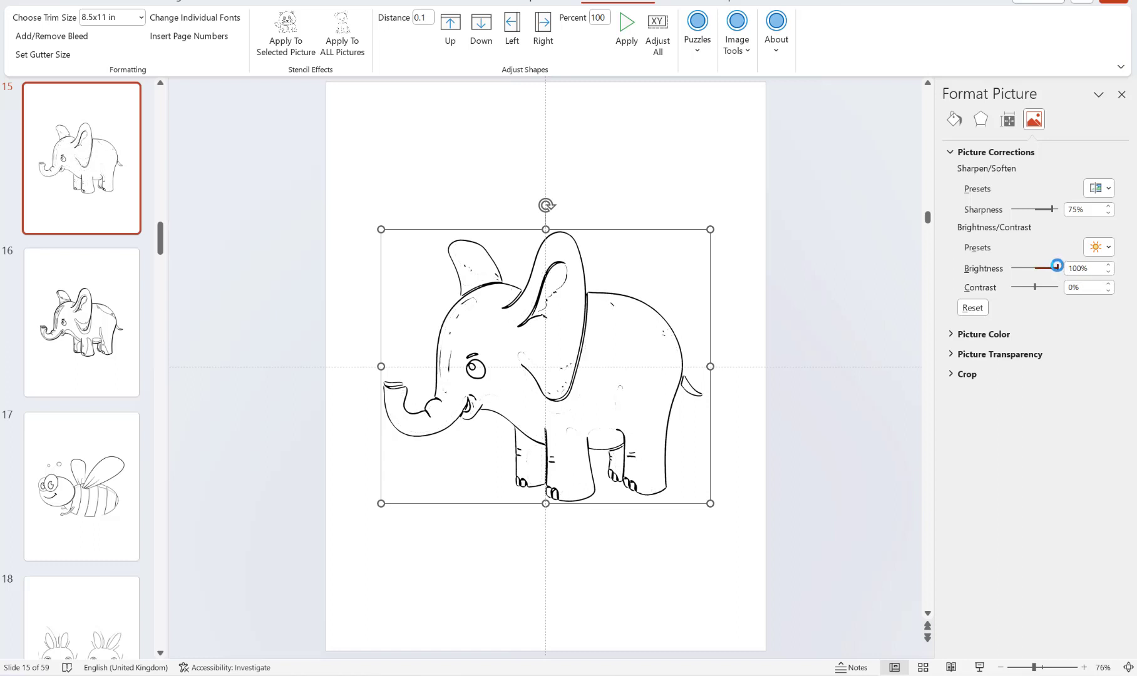
pyautogui.click(1107, 272)
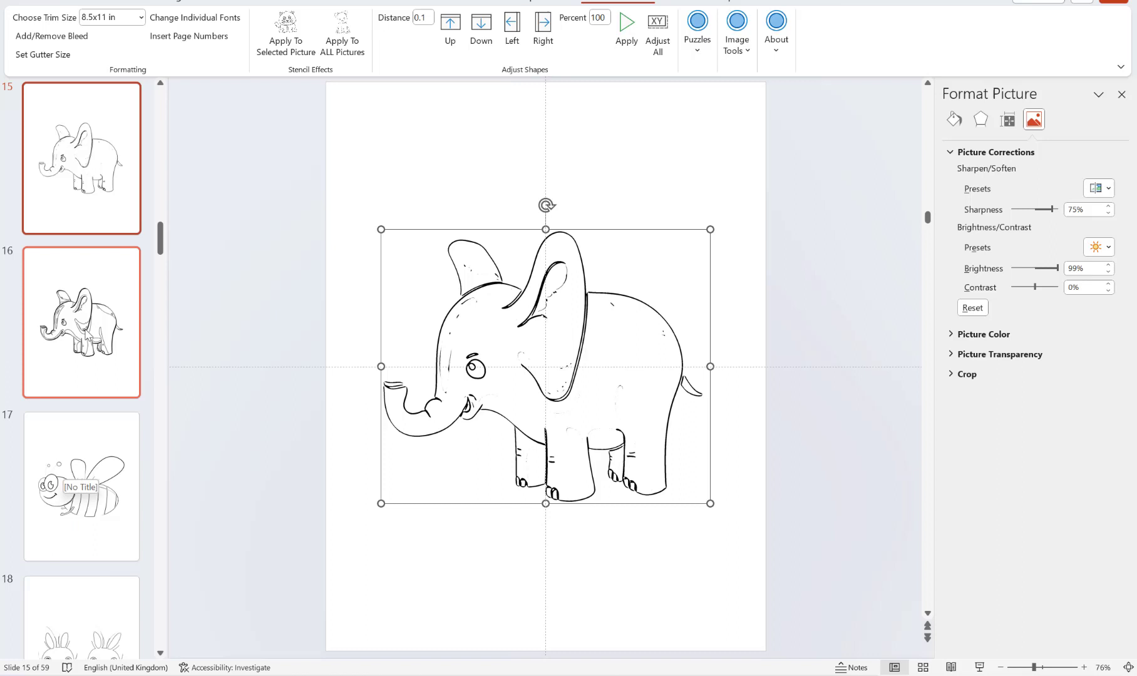
# Step: Go from slide 17 through slide 26 to slide 28 with the corgi
pyautogui.scroll(-2, 88, 338)
pyautogui.click(88, 338)
pyautogui.scroll(-3, 89, 351)
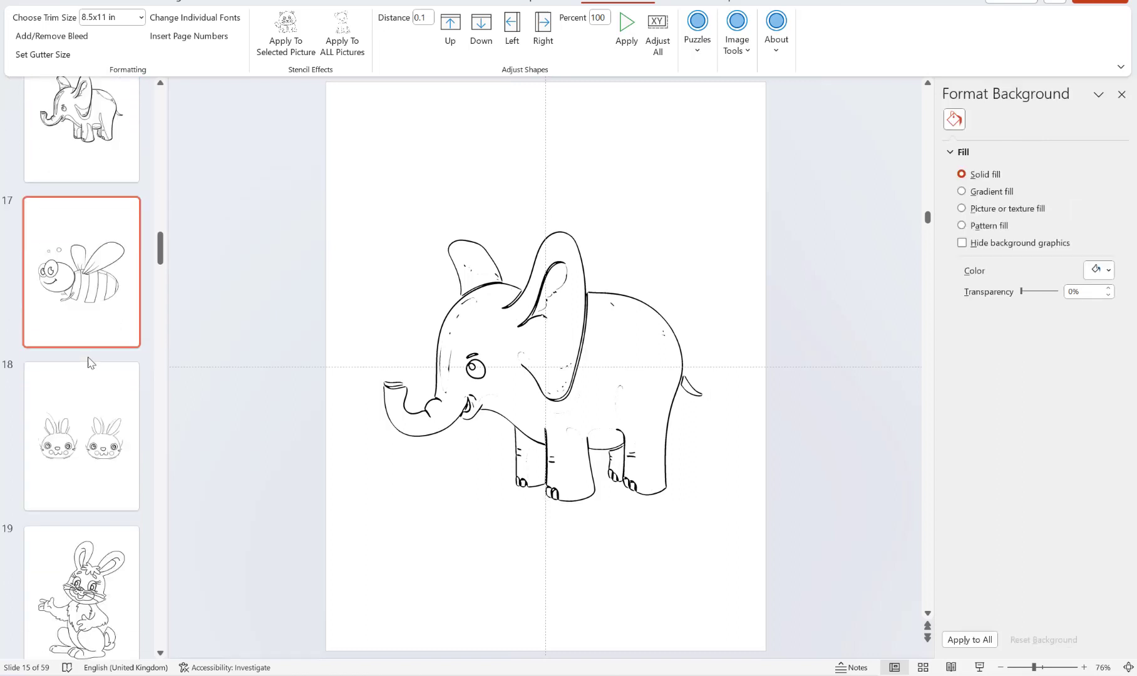
pyautogui.scroll(-3, 91, 362)
pyautogui.scroll(-3, 94, 441)
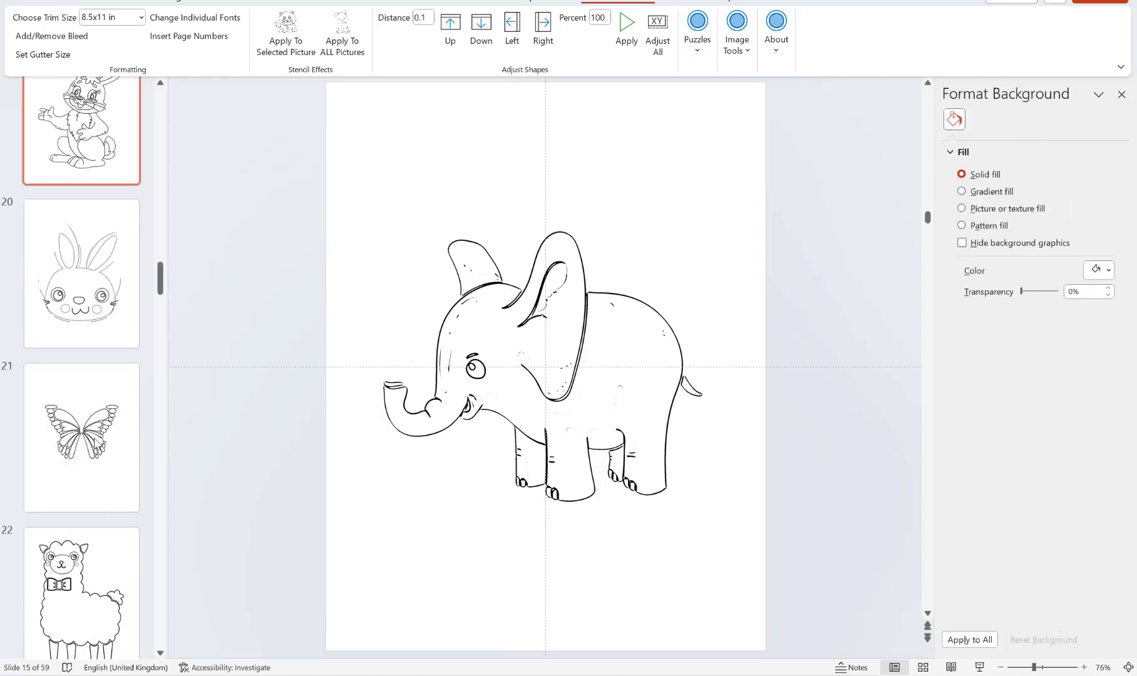
pyautogui.scroll(-2, 94, 442)
pyautogui.scroll(-4, 96, 442)
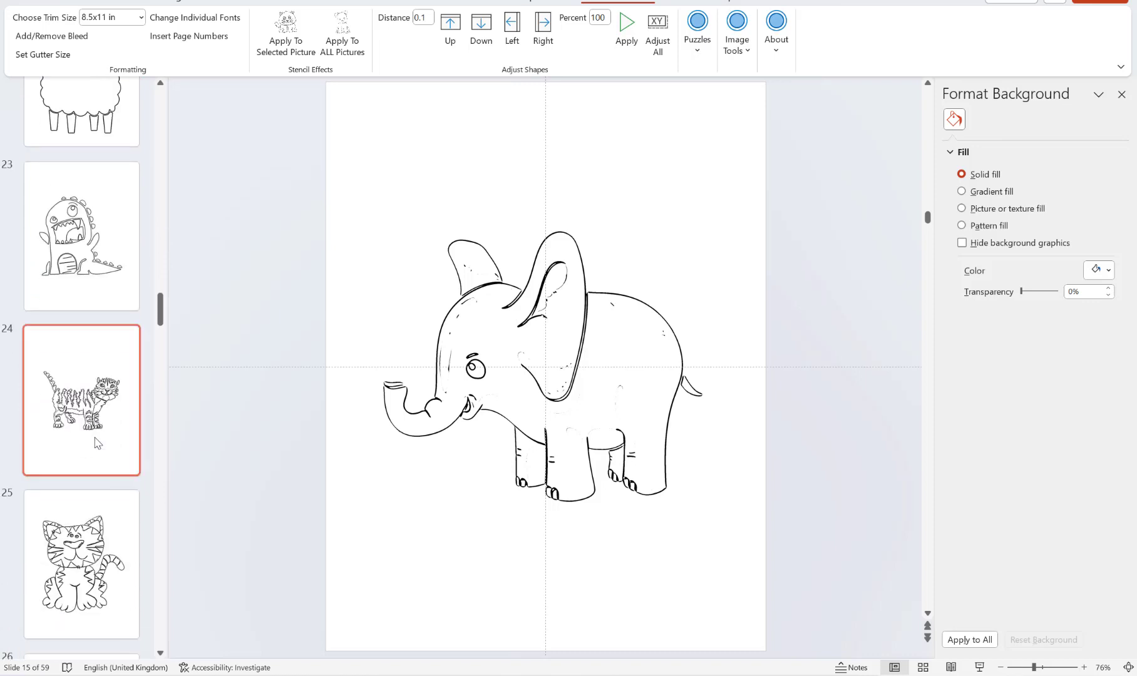
pyautogui.scroll(-5, 98, 444)
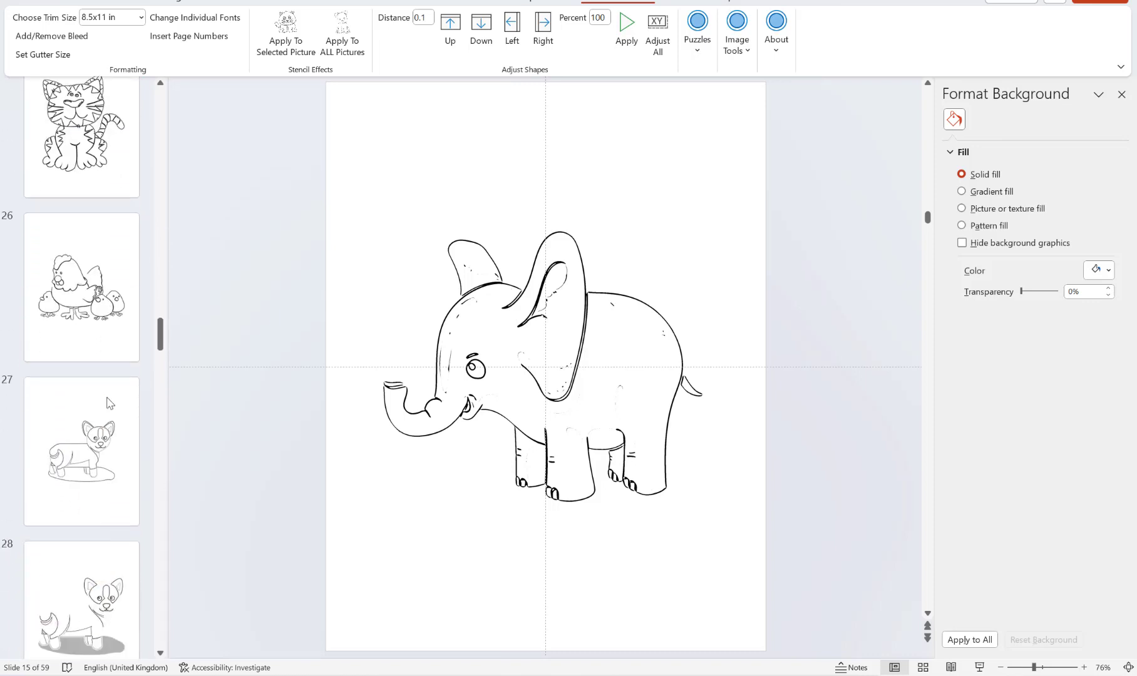
pyautogui.click(97, 313)
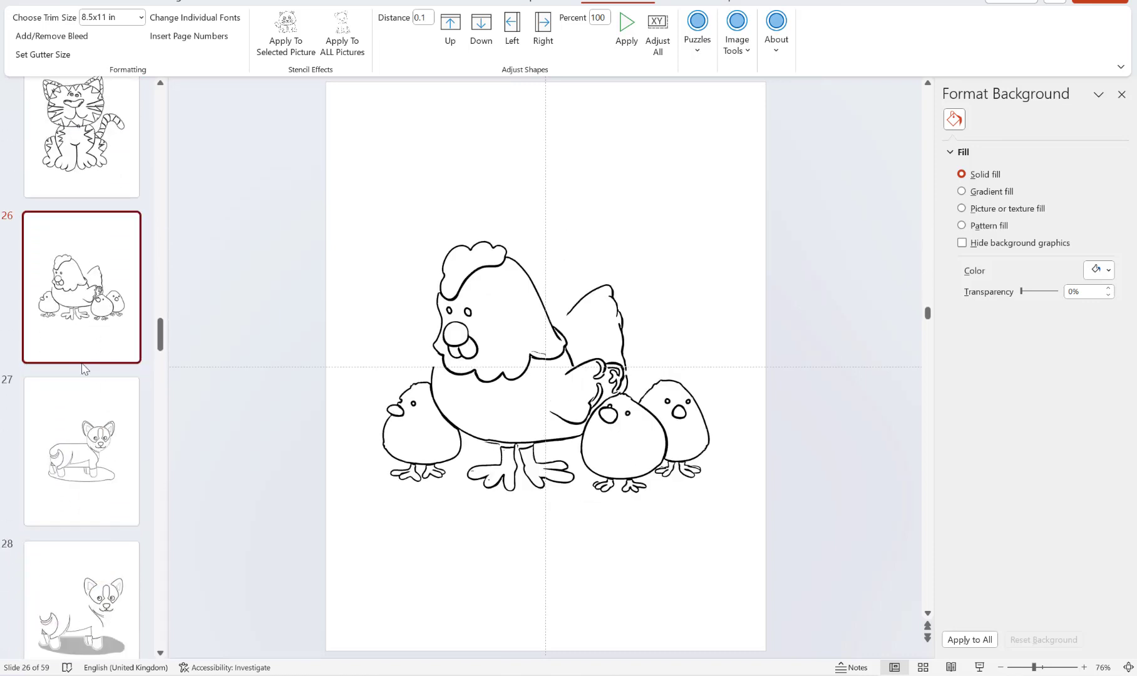
pyautogui.scroll(-4, 83, 368)
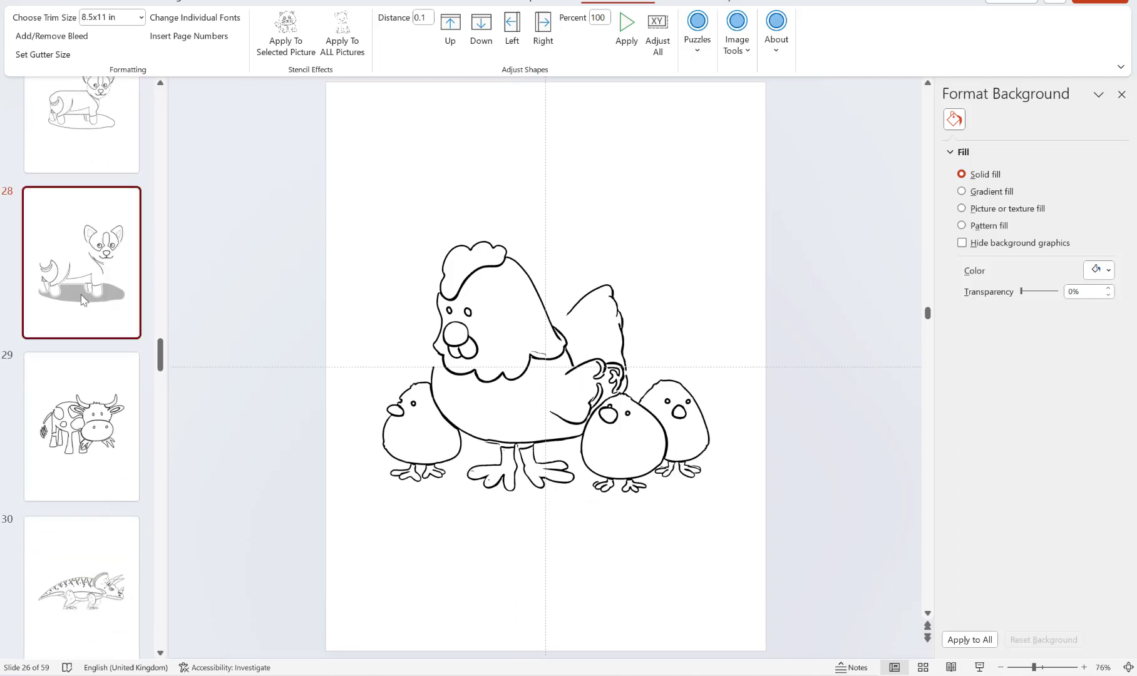
pyautogui.click(83, 299)
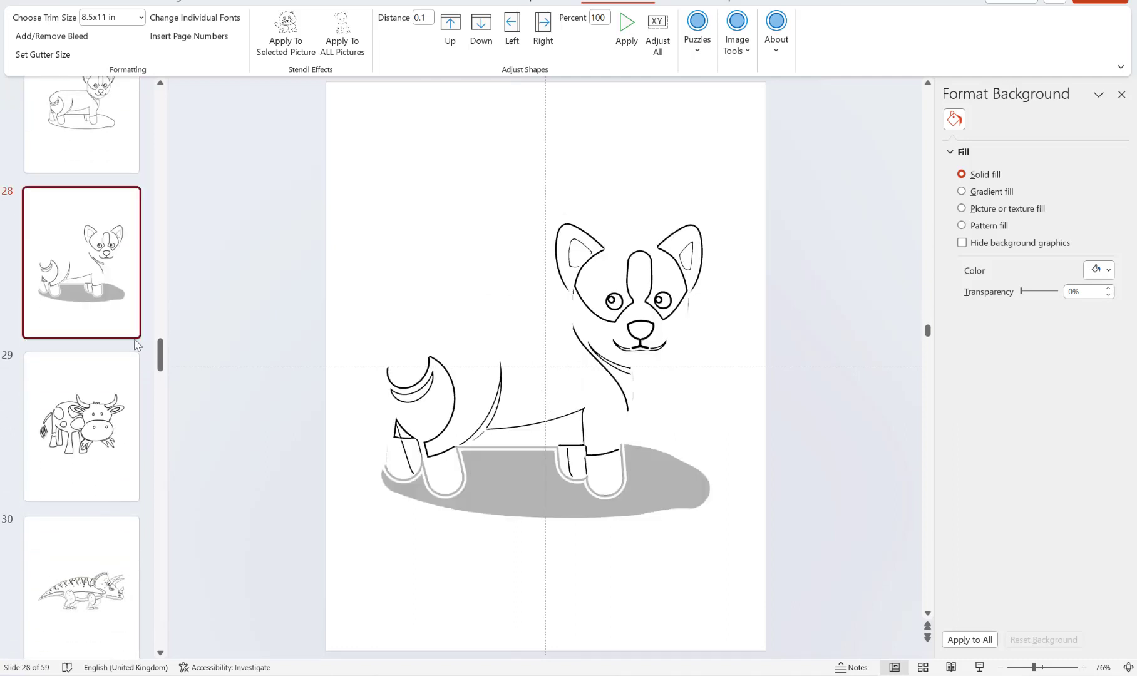
# Step: Lower the corgi picture's brightness from -24% to -40%
pyautogui.click(480, 409)
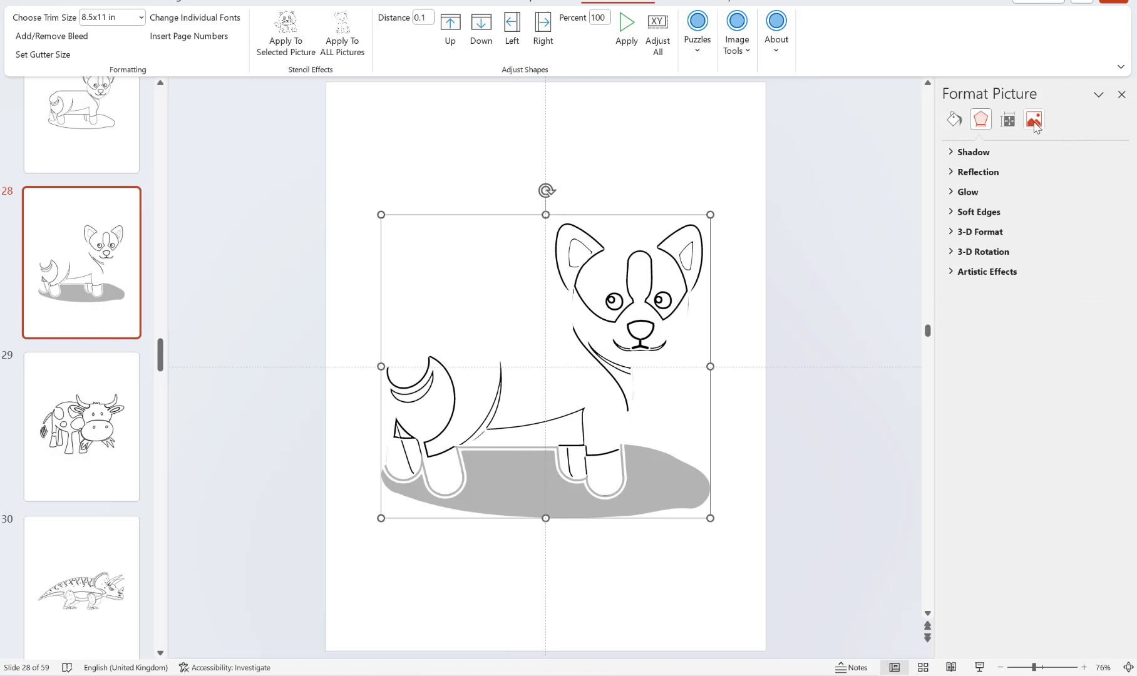
pyautogui.click(1034, 121)
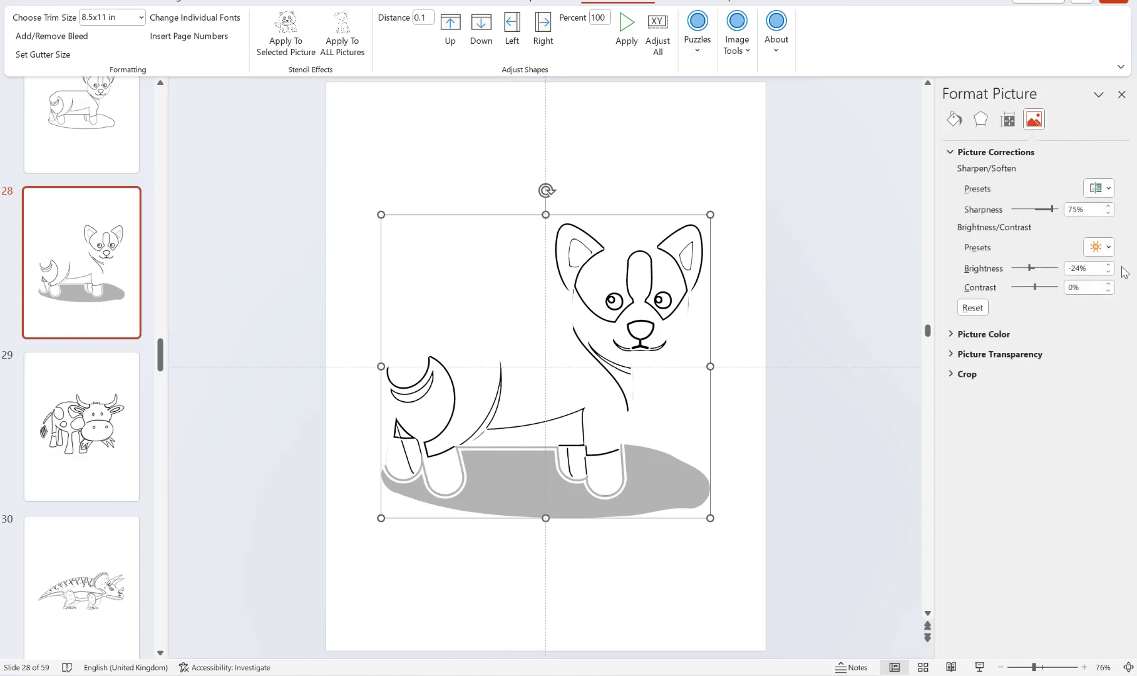
pyautogui.click(1108, 273)
pyautogui.click(1108, 273)
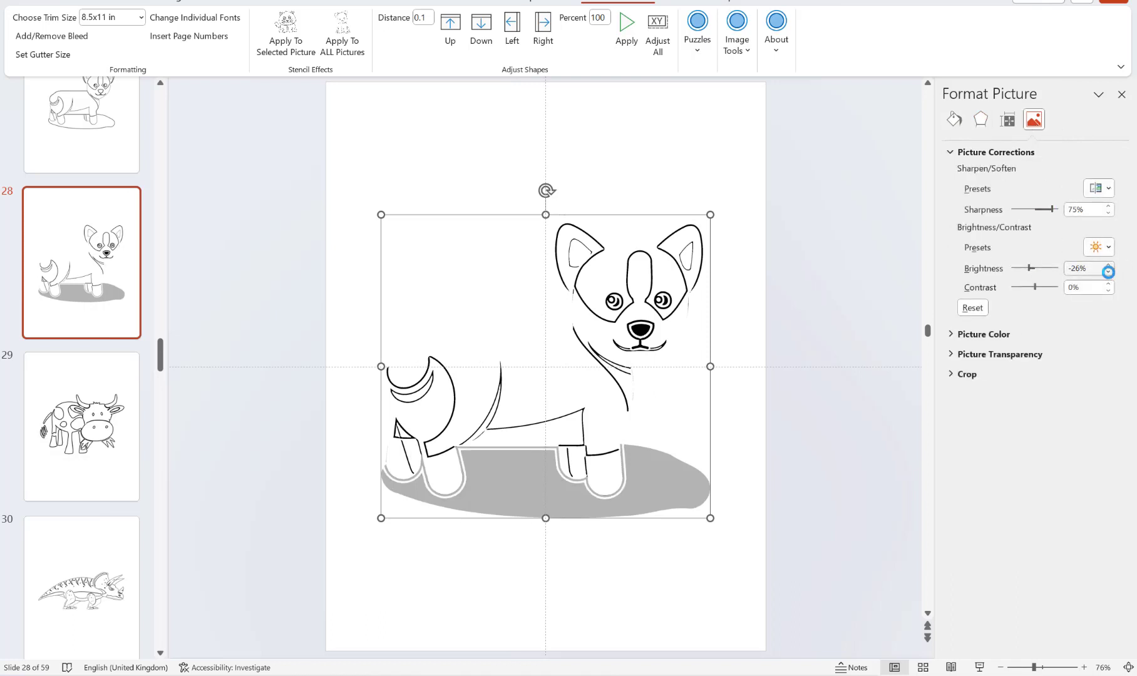
pyautogui.click(1108, 273)
pyautogui.click(1109, 273)
pyautogui.click(1109, 273)
pyautogui.click(1109, 273)
pyautogui.click(1109, 273)
pyautogui.click(1108, 273)
pyautogui.click(1108, 273)
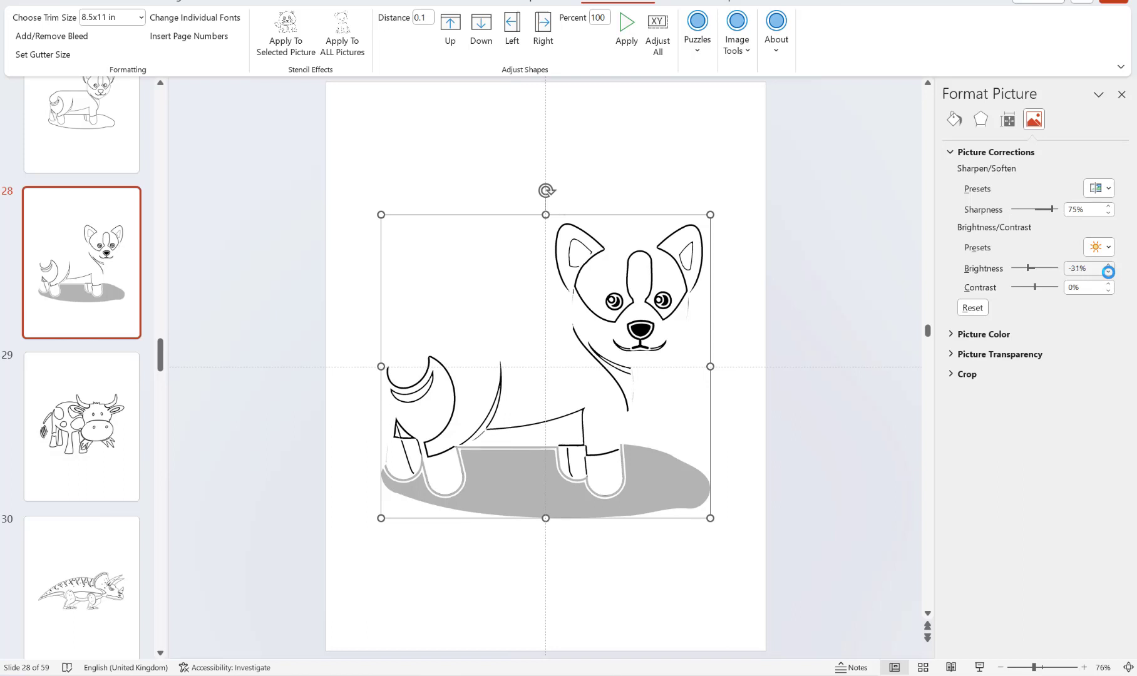
pyautogui.click(1108, 273)
pyautogui.click(1108, 273)
pyautogui.click(1109, 273)
pyautogui.click(1109, 273)
pyautogui.click(1108, 273)
pyautogui.click(1108, 273)
pyautogui.click(1109, 273)
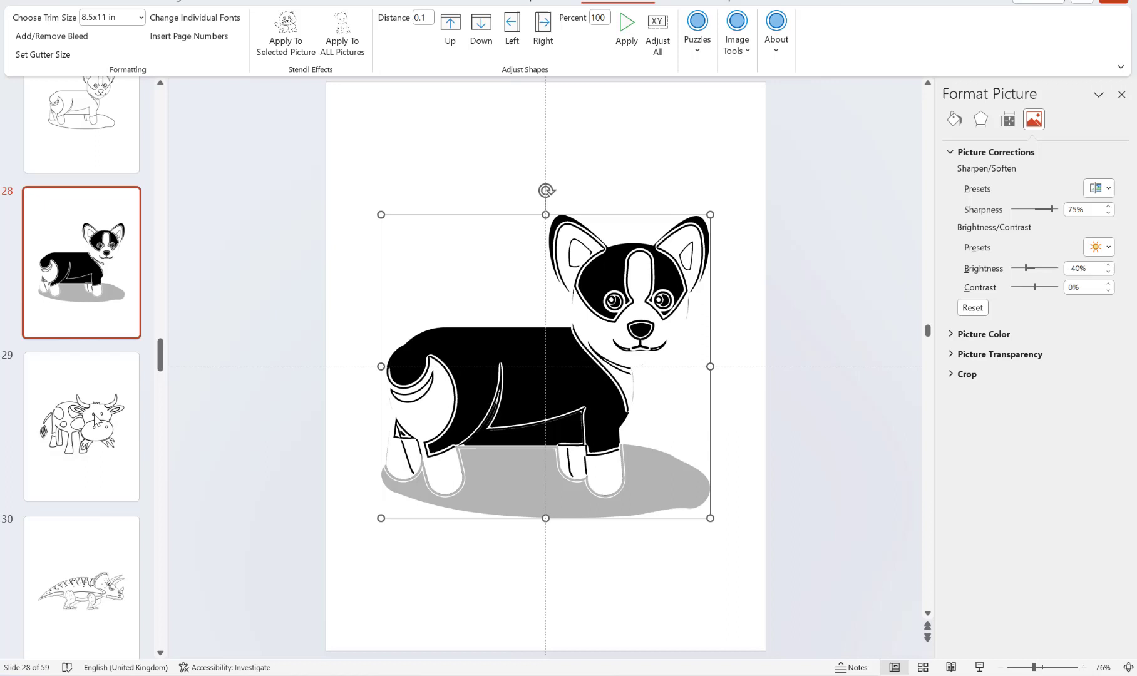
# Step: Darken the slide 29 cow to -25% brightness, then move to slide 30
pyautogui.click(160, 355)
pyautogui.press('Down')
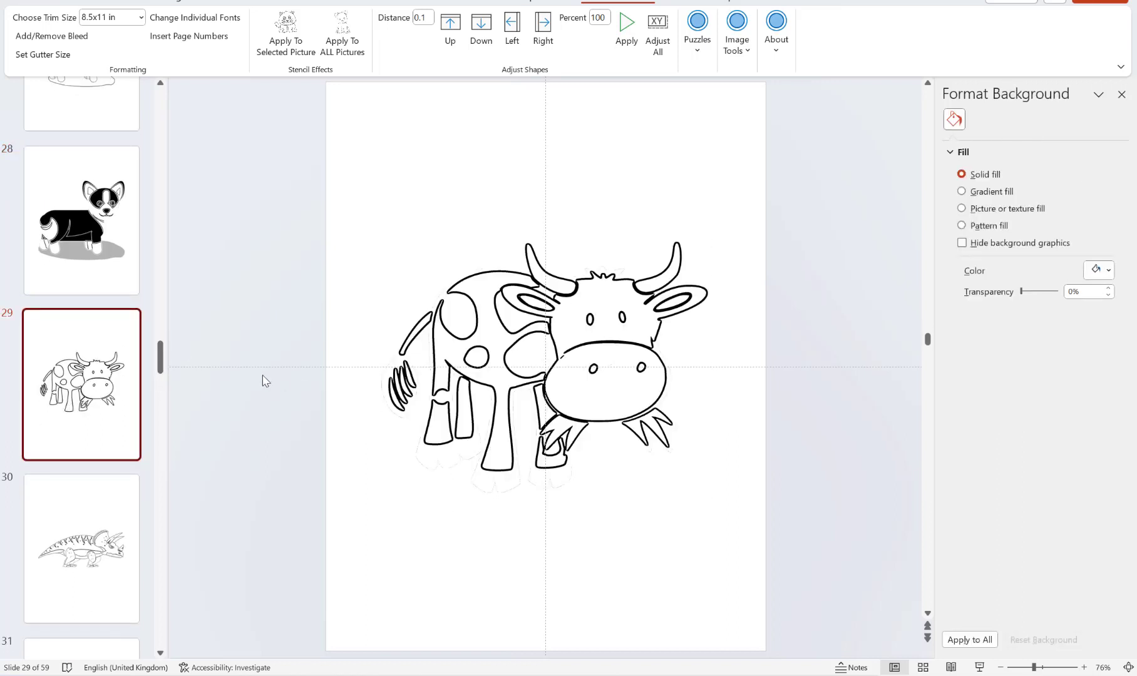
pyautogui.click(477, 332)
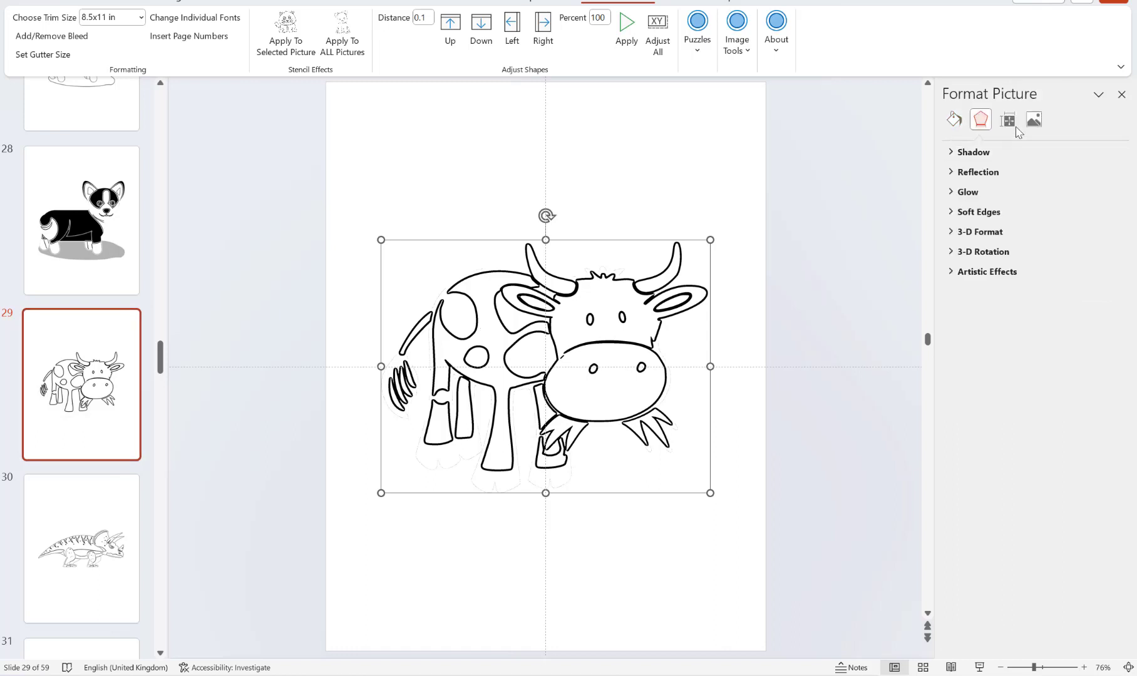
pyautogui.click(1033, 121)
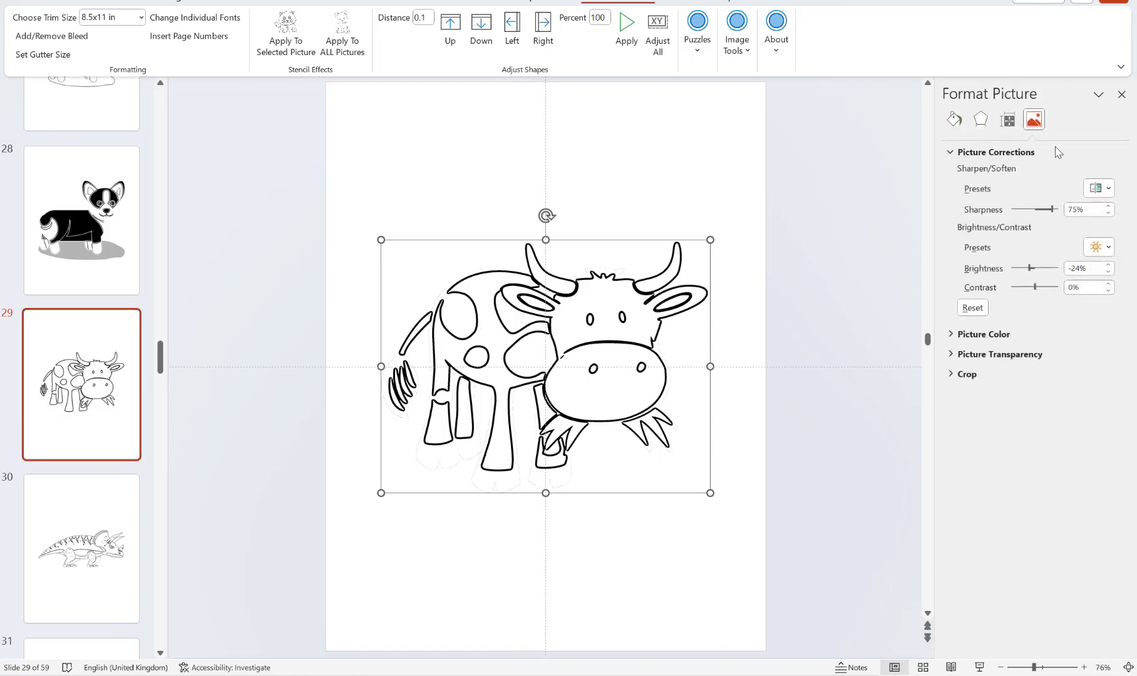
pyautogui.click(1108, 274)
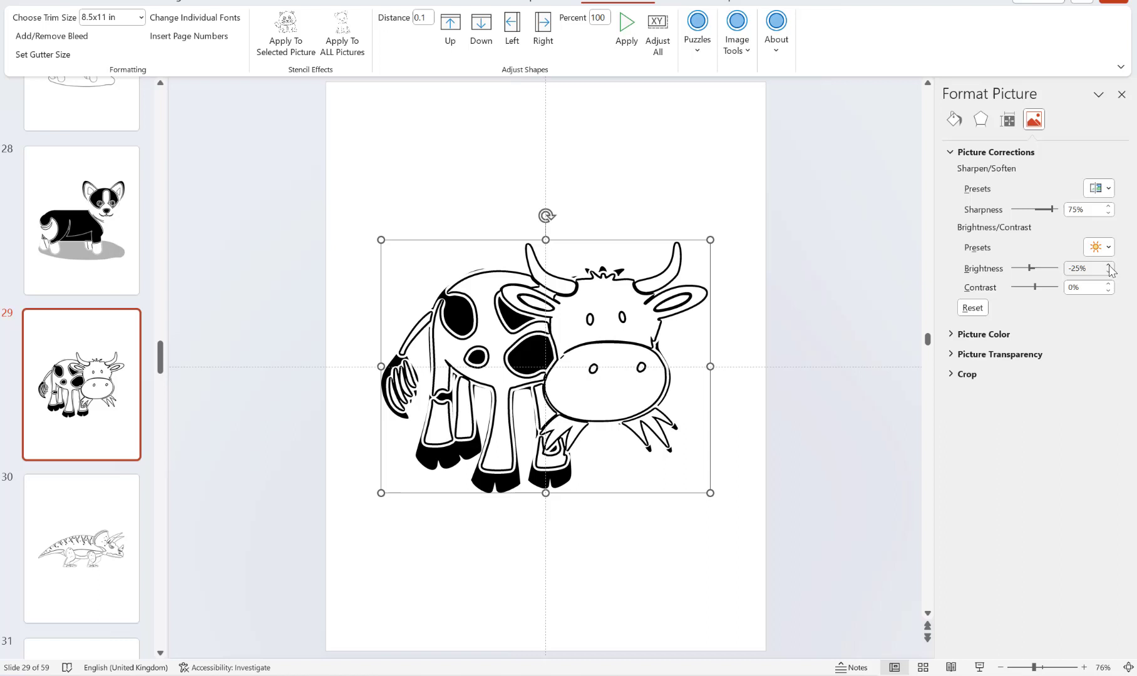
pyautogui.click(107, 518)
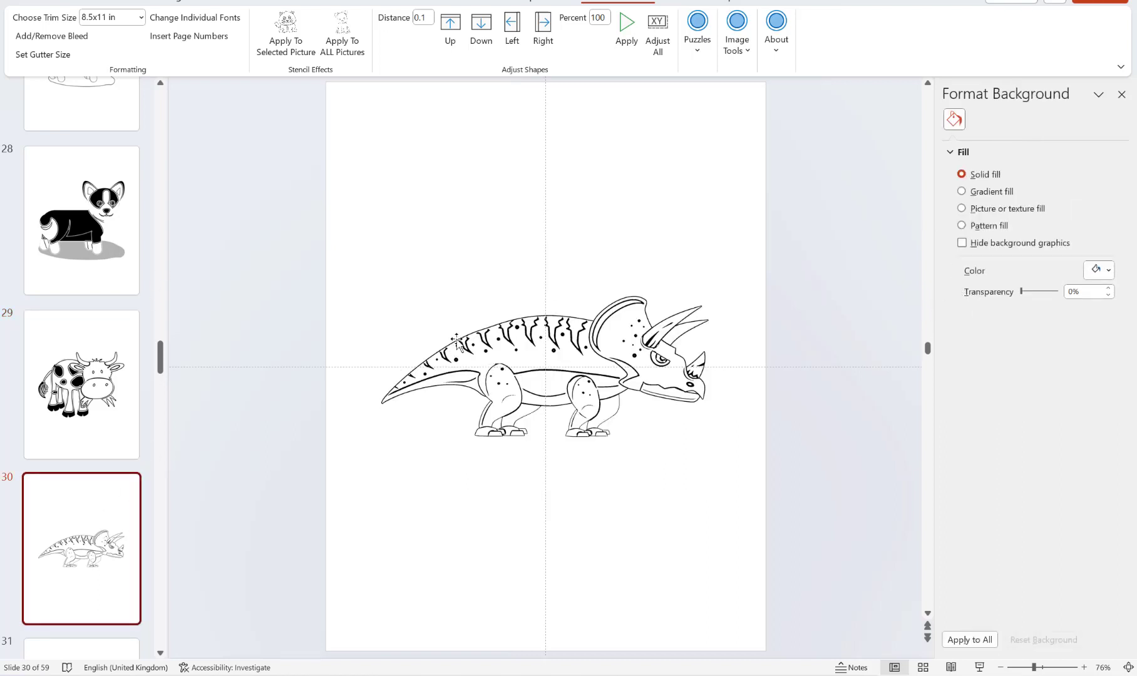
# Step: Display slide 31 with the stencil pterodactyl after the triceratops slide
pyautogui.scroll(-5, 83, 404)
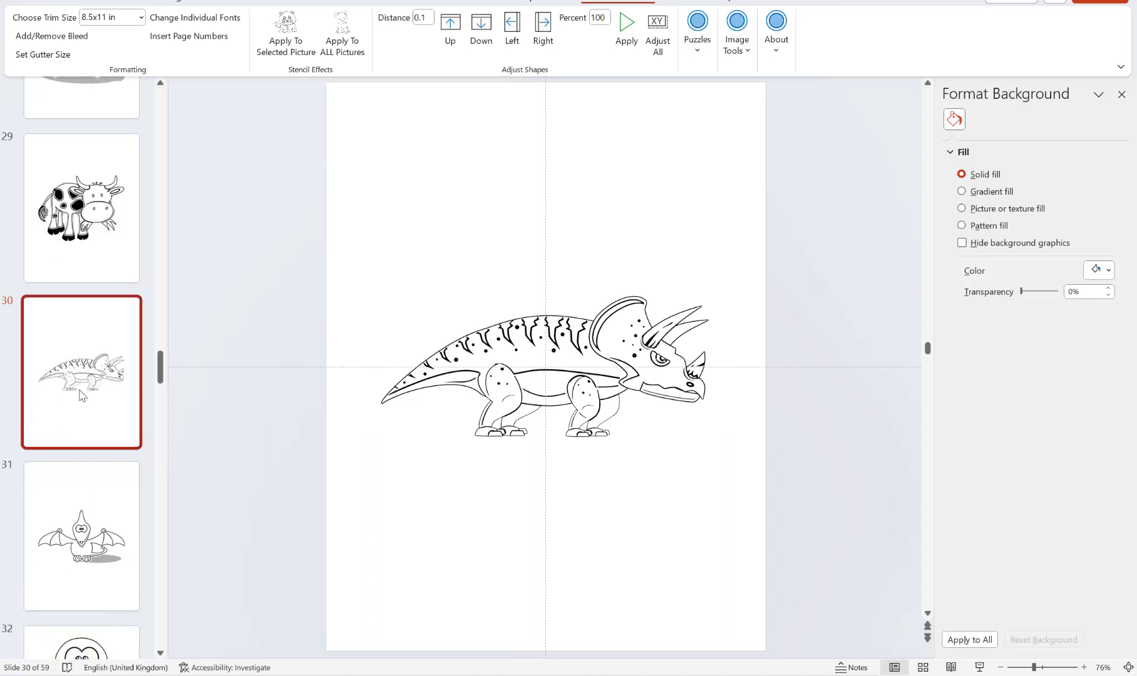
pyautogui.click(86, 401)
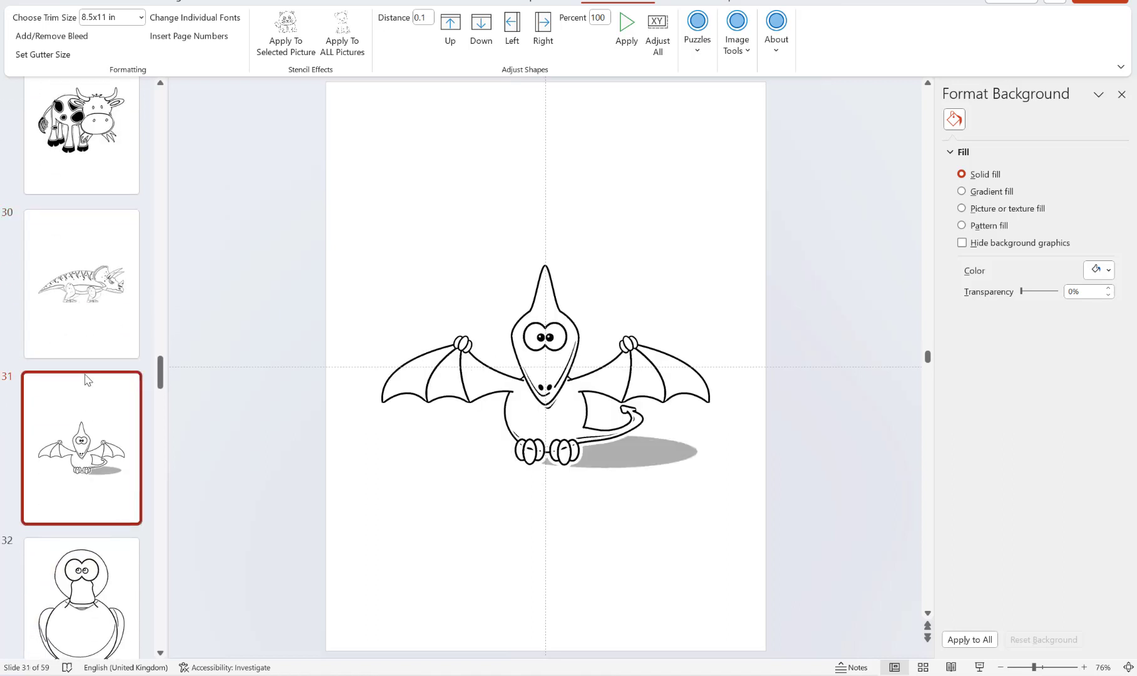
pyautogui.scroll(-3, 86, 378)
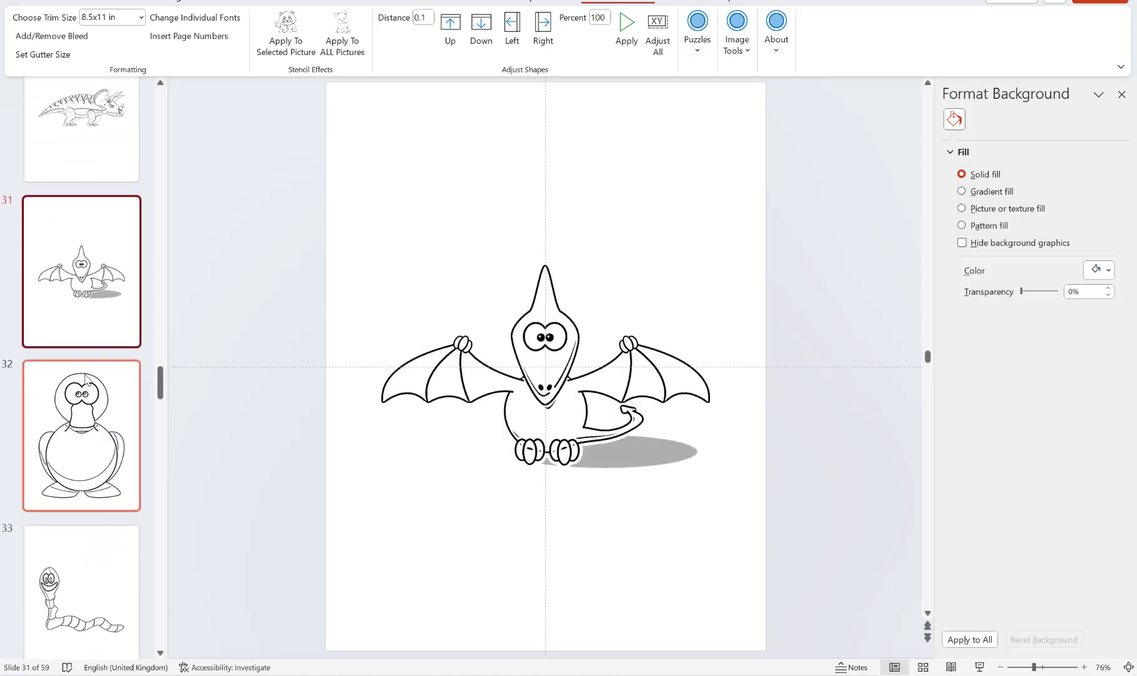